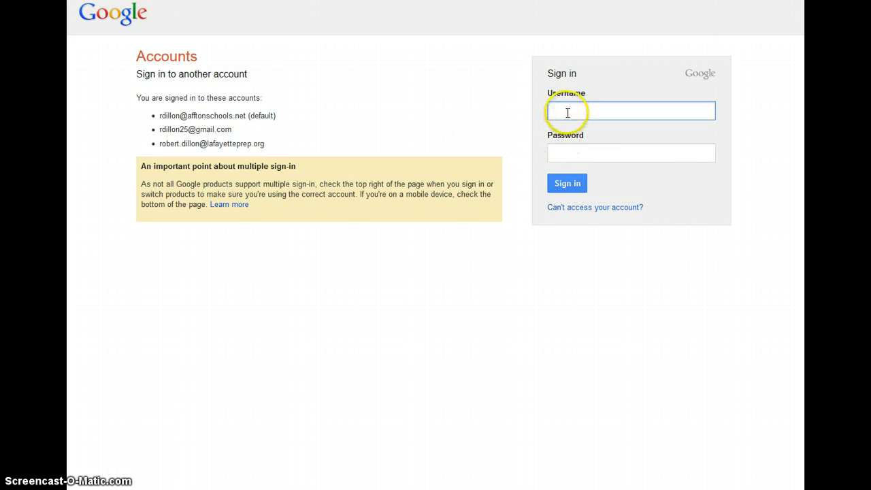
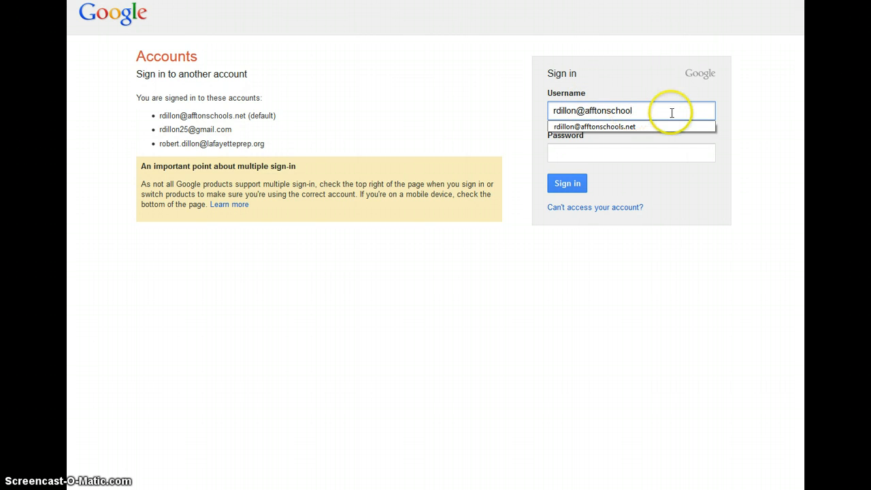
- Enter the school account e-mail address as the username and move to the password field
{"action": "left_click", "coordinate": [617, 147]}
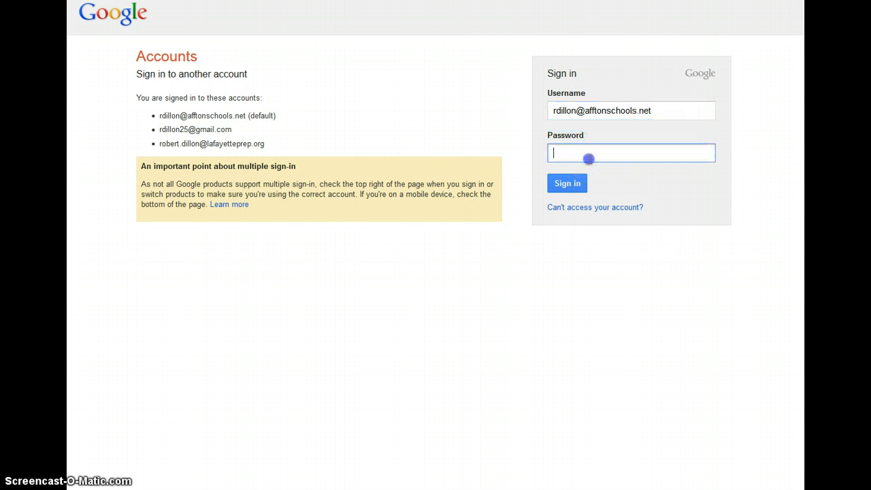
{"action": "left_click", "coordinate": [592, 167]}
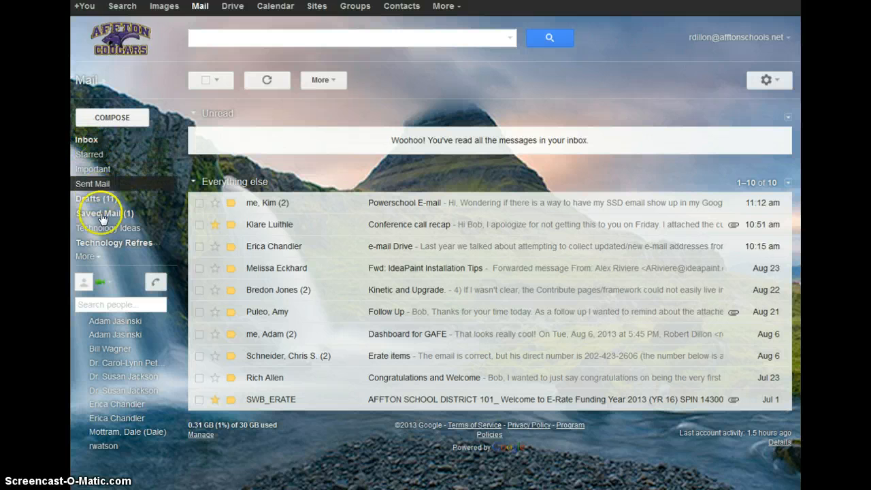
- Expand the sidebar label list to reveal Chats, All Mail, Spam, Trash and Categories
{"action": "left_click", "coordinate": [88, 257]}
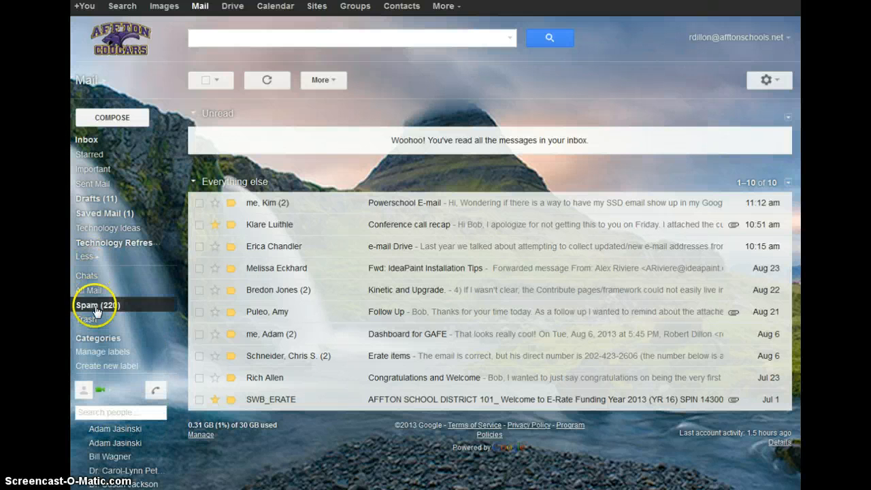
- Create the label 'Professional Development' and open the Manage labels settings page
{"action": "left_click", "coordinate": [107, 367]}
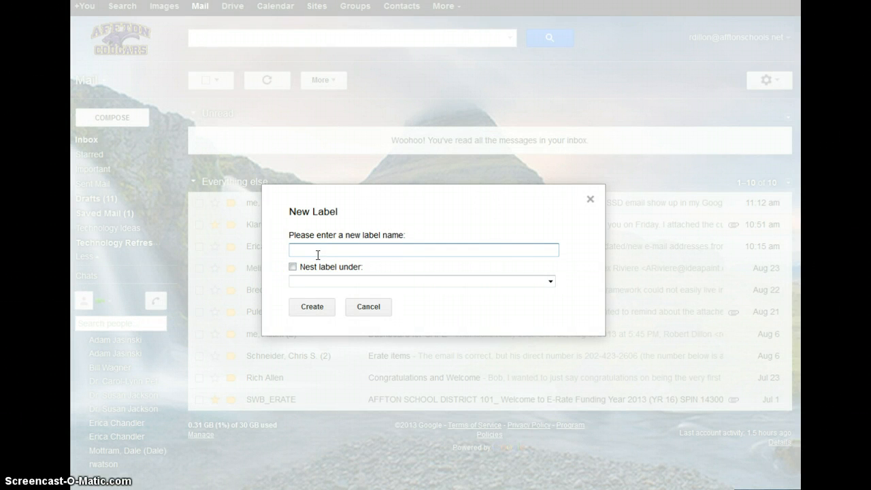
{"action": "type", "text": "Professional Development"}
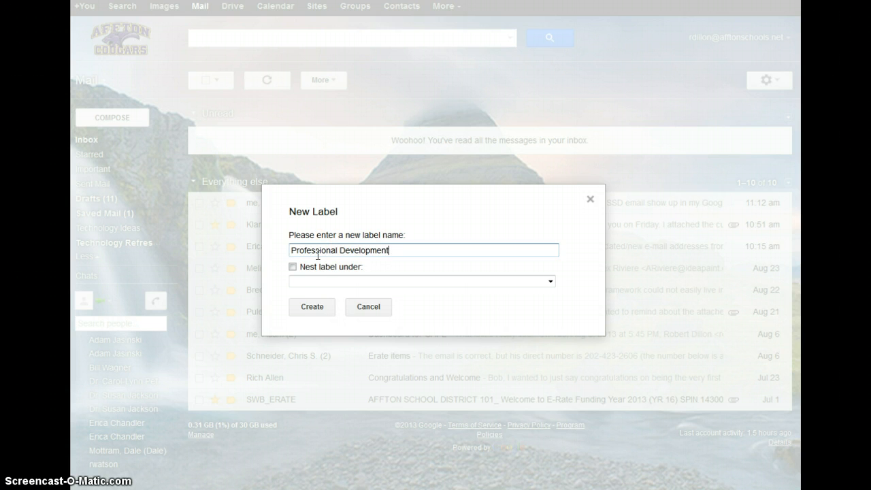
{"action": "left_click", "coordinate": [312, 307]}
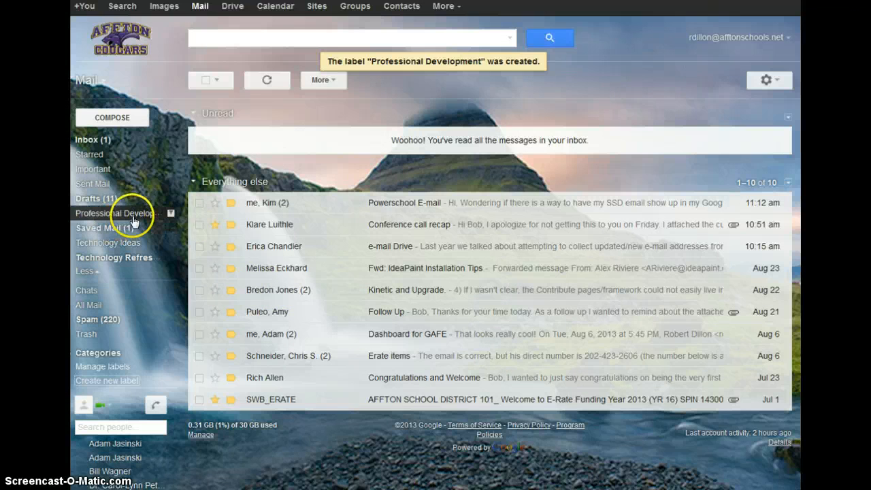
{"action": "left_click", "coordinate": [170, 215]}
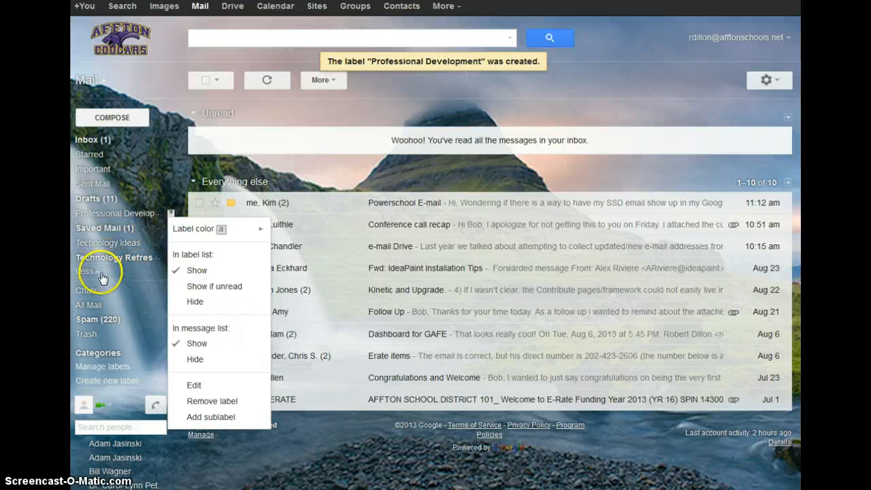
{"action": "left_click", "coordinate": [112, 368]}
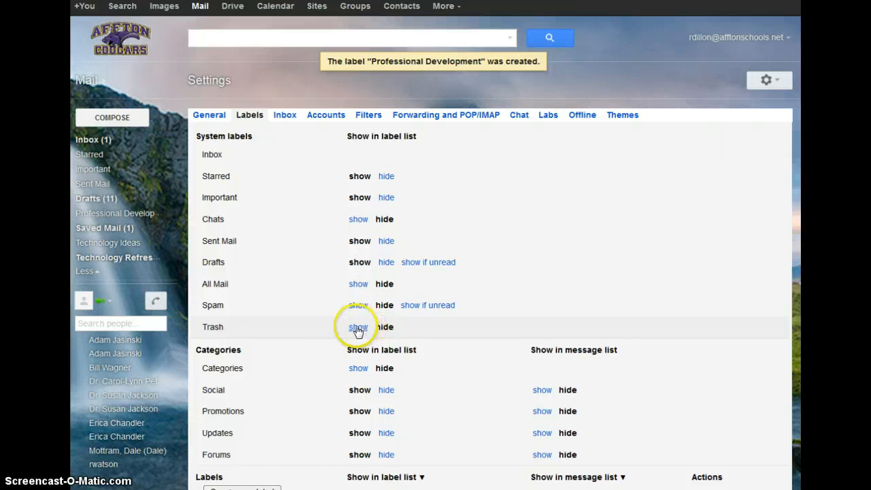
- Scroll through the Labels settings list, then go back to the inbox
{"action": "scroll", "coordinate": [296, 370], "scroll_direction": "down", "scroll_amount": 4}
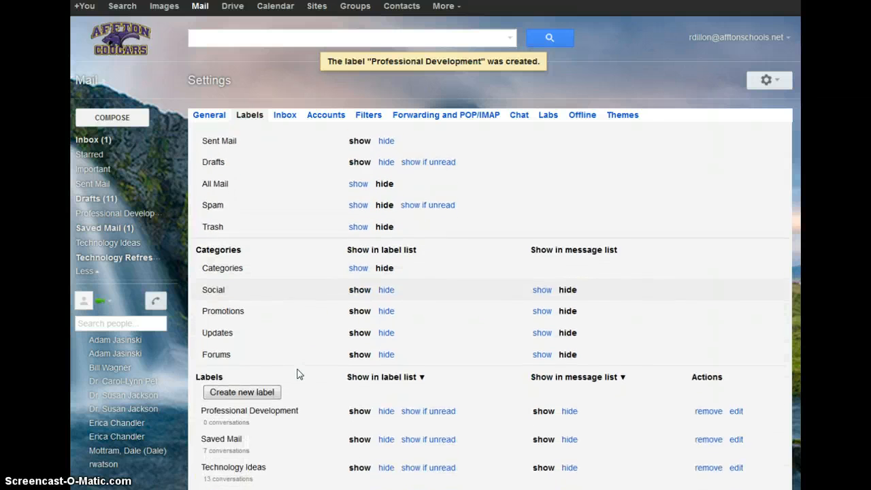
{"action": "scroll", "coordinate": [297, 373], "scroll_direction": "down", "scroll_amount": 3}
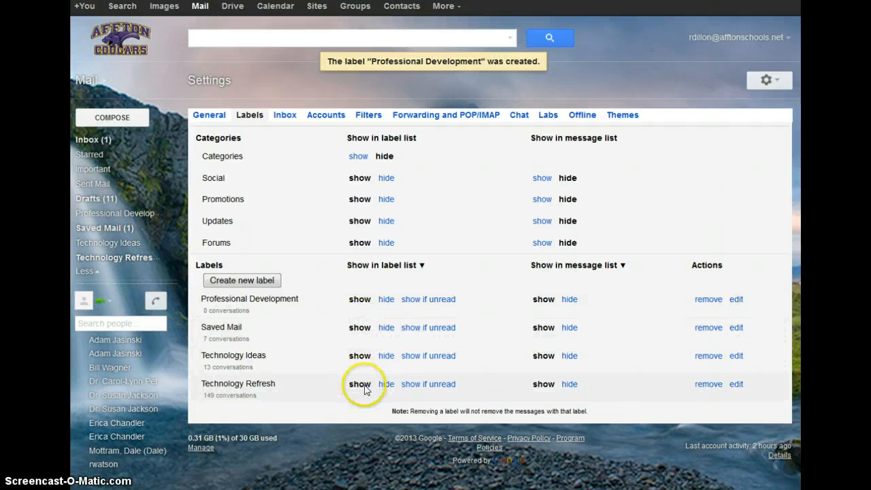
{"action": "mouse_move", "coordinate": [95, 258]}
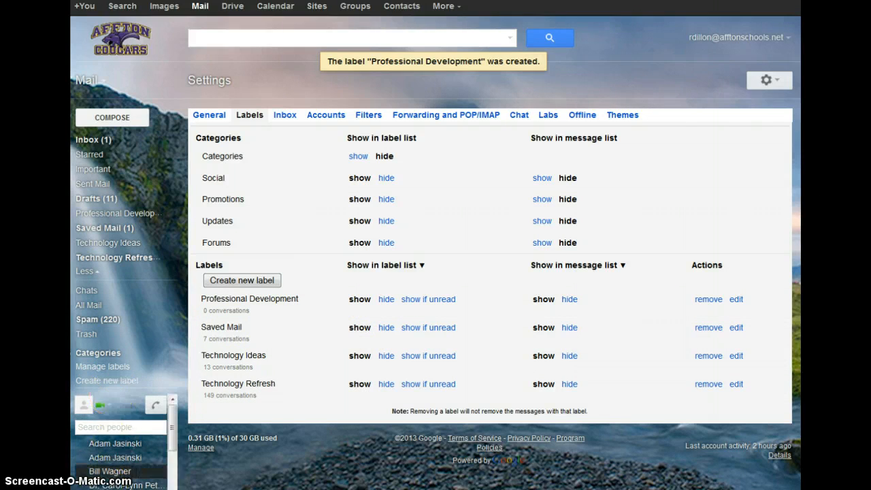
{"action": "left_click", "coordinate": [228, 347]}
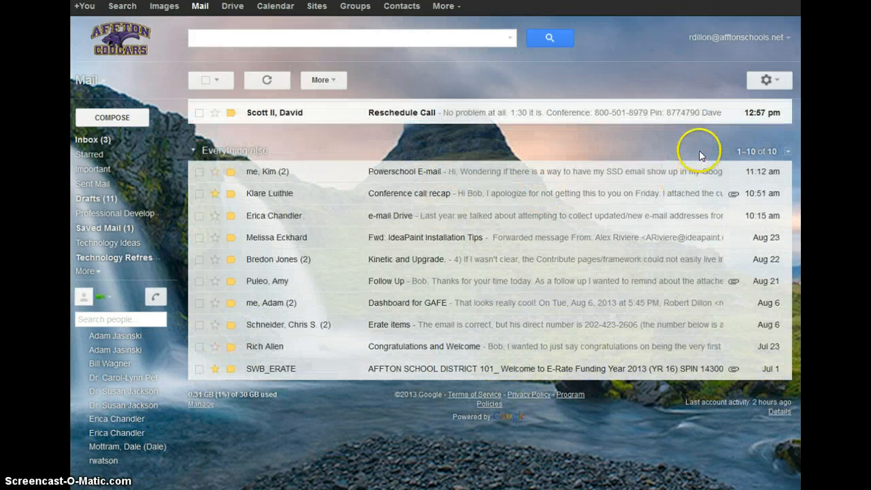
- Open the General settings and scroll down to the signature section
{"action": "left_click", "coordinate": [767, 82]}
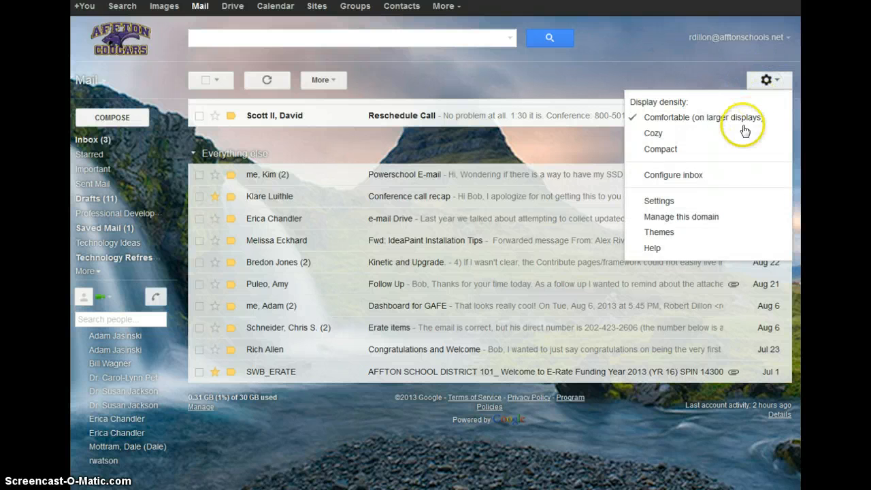
{"action": "left_click", "coordinate": [703, 204]}
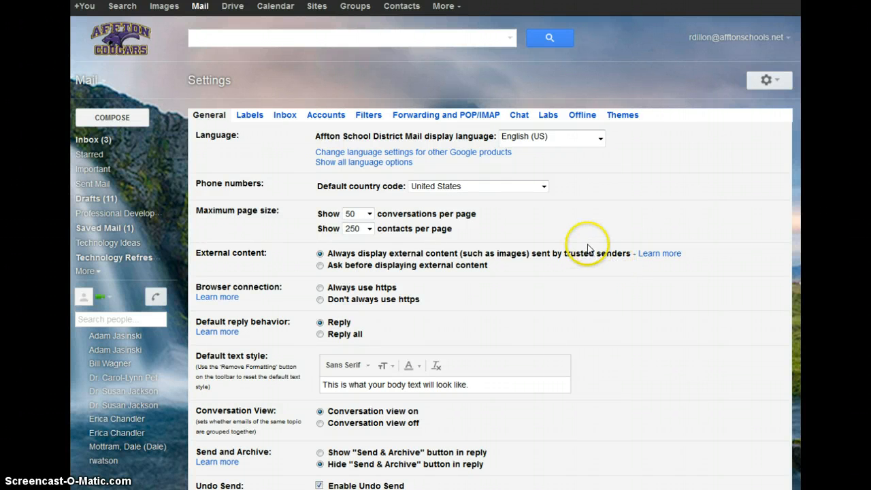
{"action": "scroll", "coordinate": [589, 248], "scroll_direction": "down", "scroll_amount": 2}
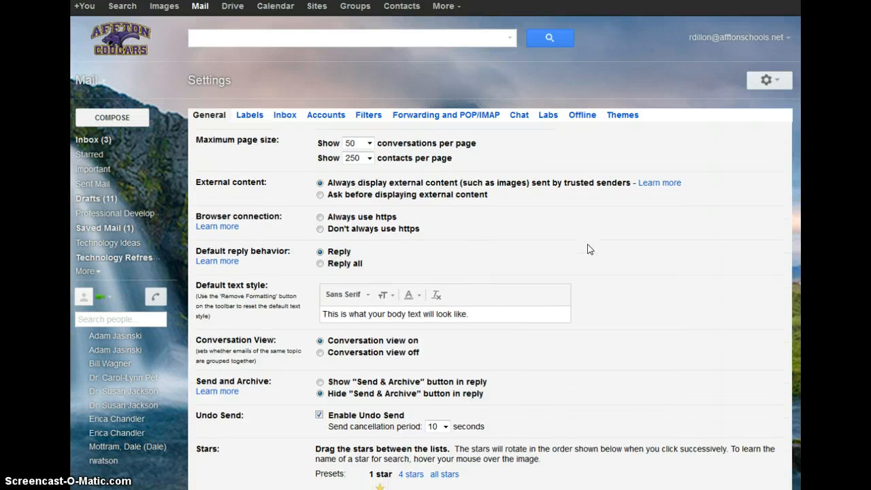
{"action": "scroll", "coordinate": [587, 247], "scroll_direction": "down", "scroll_amount": 1}
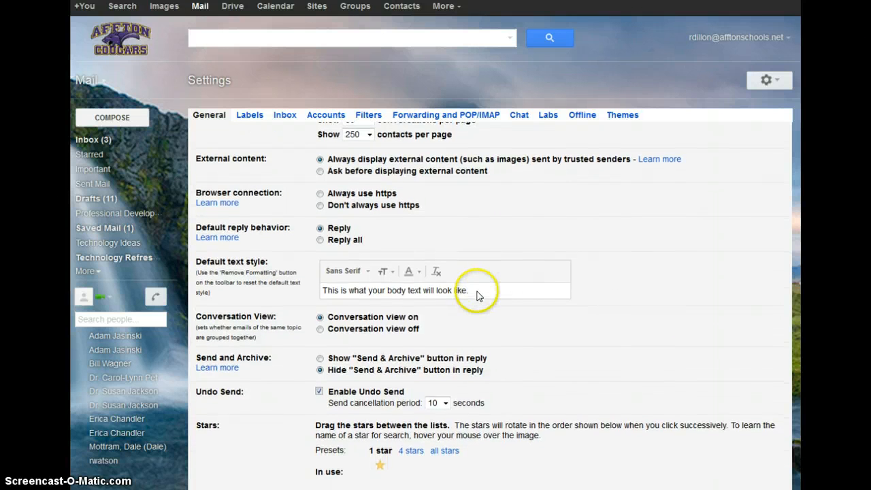
{"action": "scroll", "coordinate": [442, 195], "scroll_direction": "down", "scroll_amount": 4}
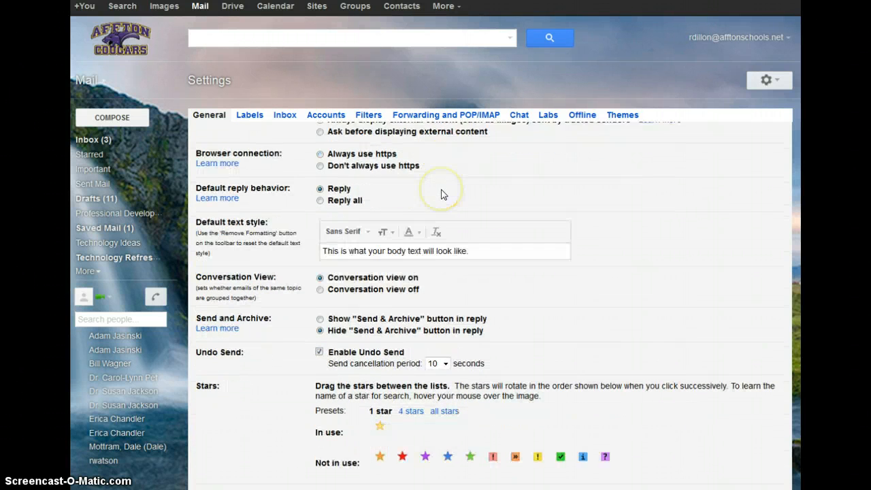
{"action": "scroll", "coordinate": [445, 194], "scroll_direction": "down", "scroll_amount": 3}
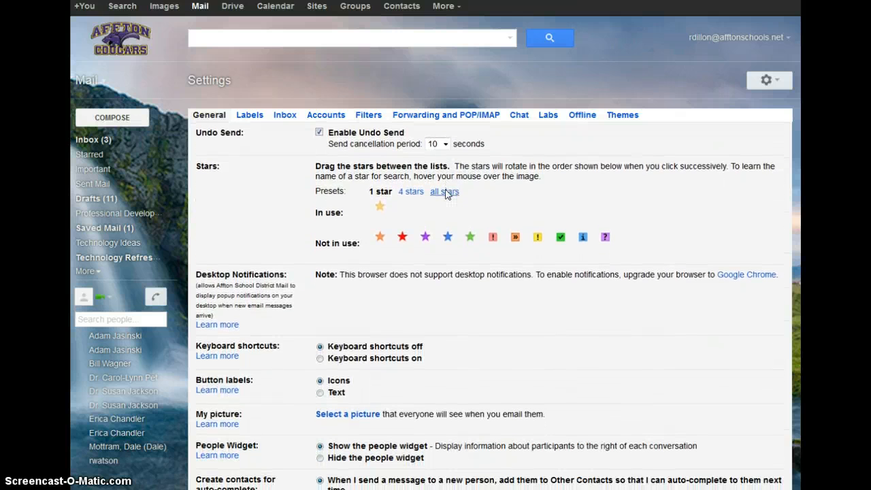
{"action": "scroll", "coordinate": [446, 195], "scroll_direction": "down", "scroll_amount": 3}
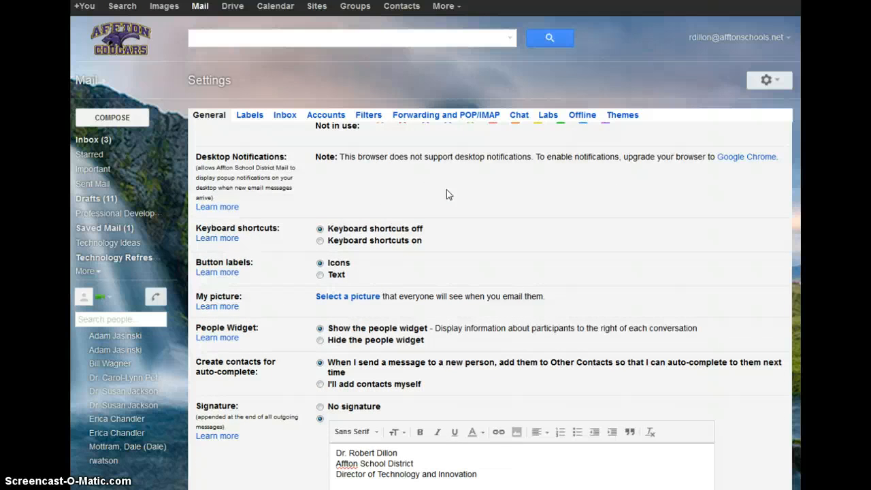
{"action": "scroll", "coordinate": [447, 195], "scroll_direction": "down", "scroll_amount": 3}
{"action": "scroll", "coordinate": [447, 194], "scroll_direction": "down", "scroll_amount": 1}
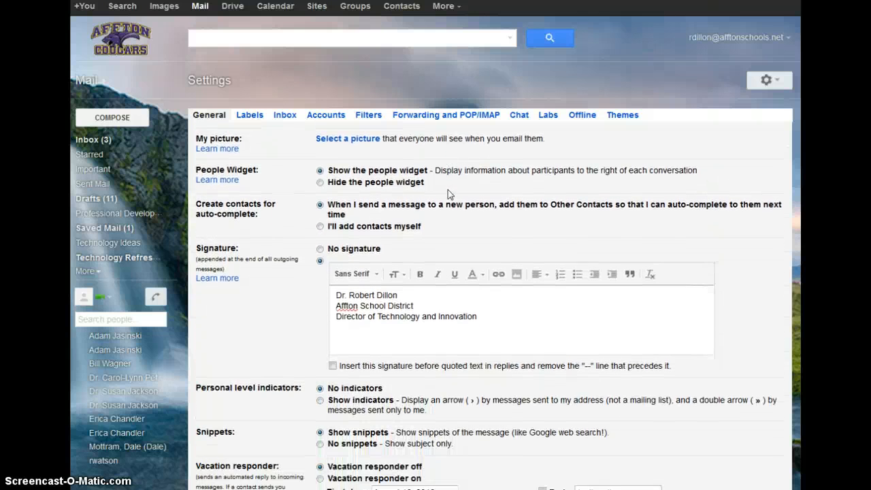
- Write a signature with name, school district, job title and phone number, and save
{"action": "left_click", "coordinate": [448, 332]}
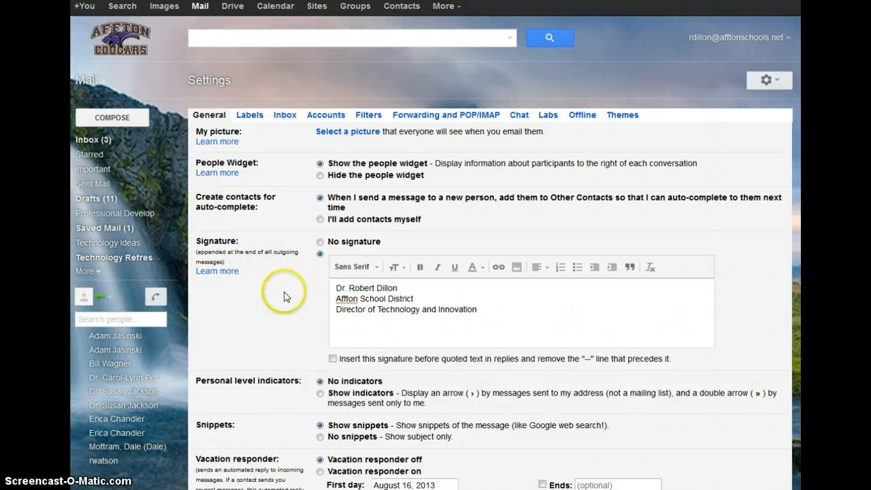
{"action": "left_click", "coordinate": [488, 307]}
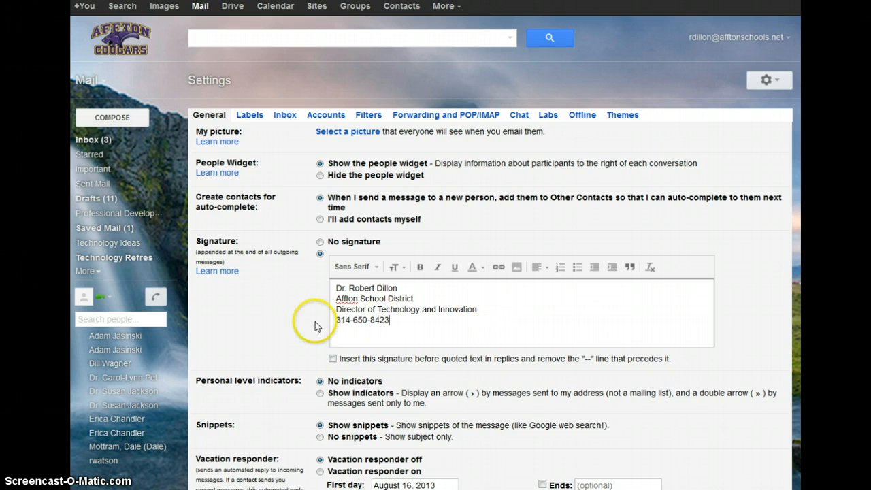
{"action": "scroll", "coordinate": [315, 321], "scroll_direction": "down", "scroll_amount": 2}
{"action": "scroll", "coordinate": [315, 325], "scroll_direction": "down", "scroll_amount": 5}
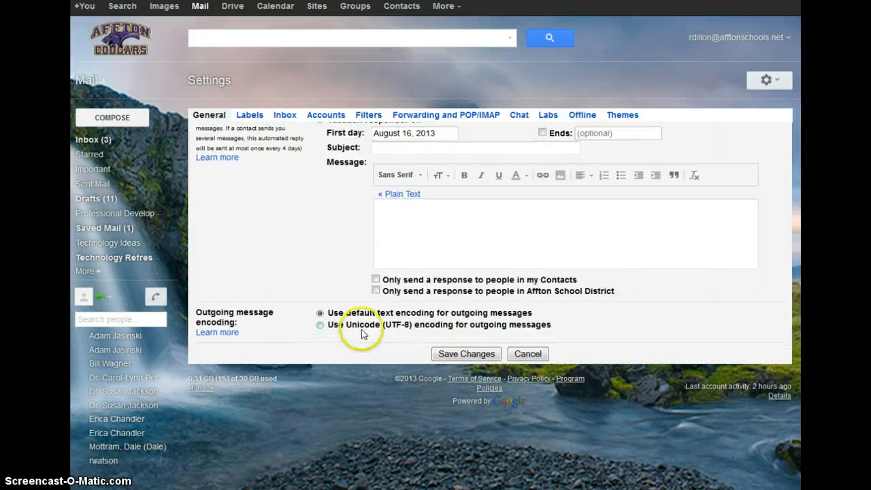
{"action": "left_click", "coordinate": [454, 354]}
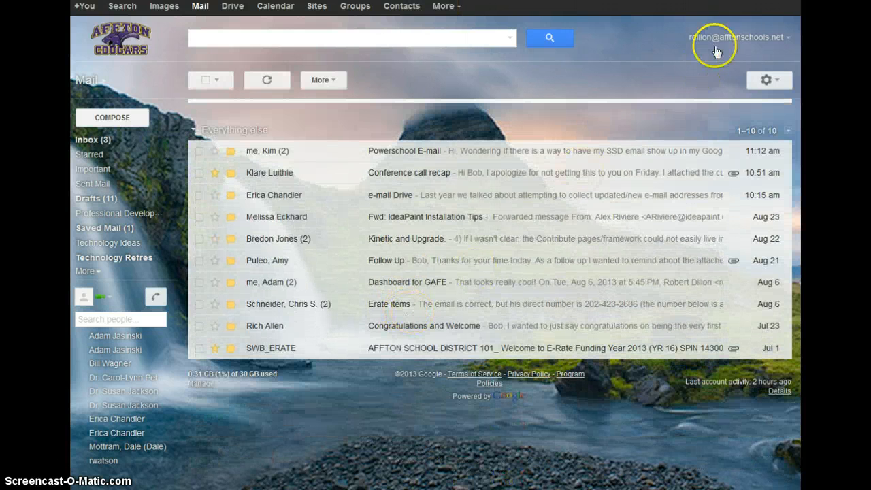
- In Settings, keep the Inbox type as Unread first, then view the Accounts tab
{"action": "left_click", "coordinate": [785, 81]}
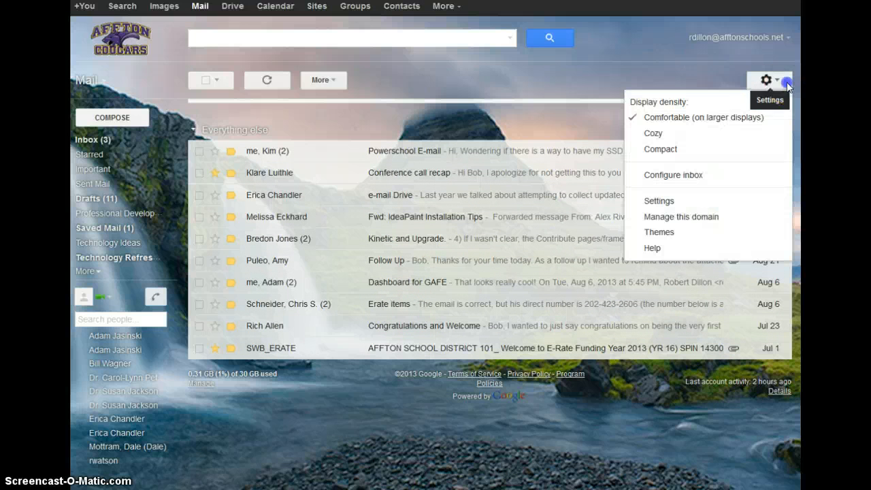
{"action": "left_click", "coordinate": [703, 201]}
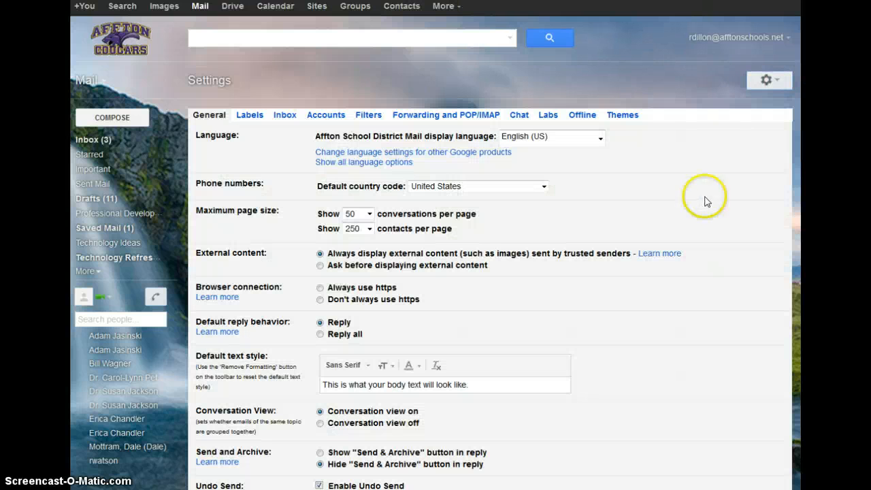
{"action": "left_click", "coordinate": [286, 116]}
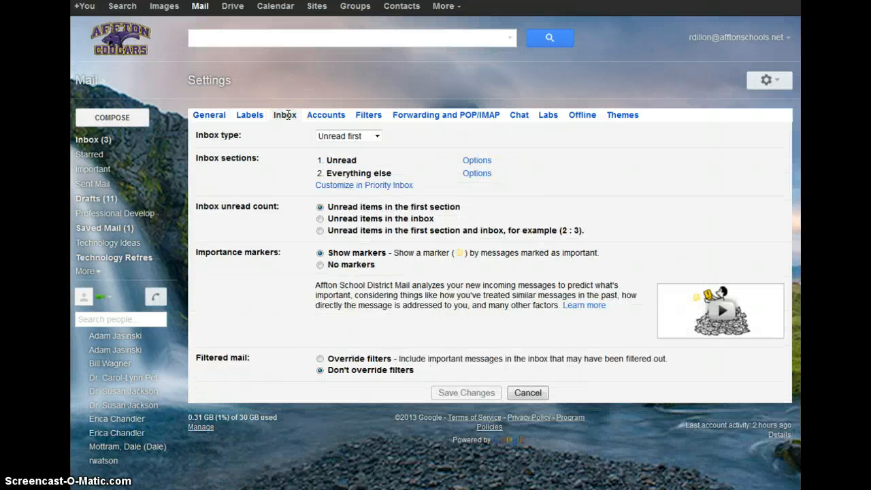
{"action": "left_click", "coordinate": [374, 137]}
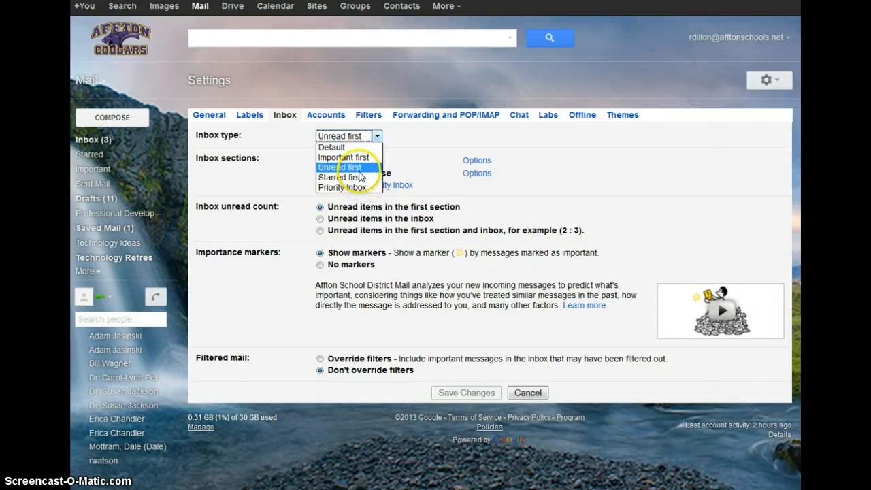
{"action": "left_click", "coordinate": [429, 147]}
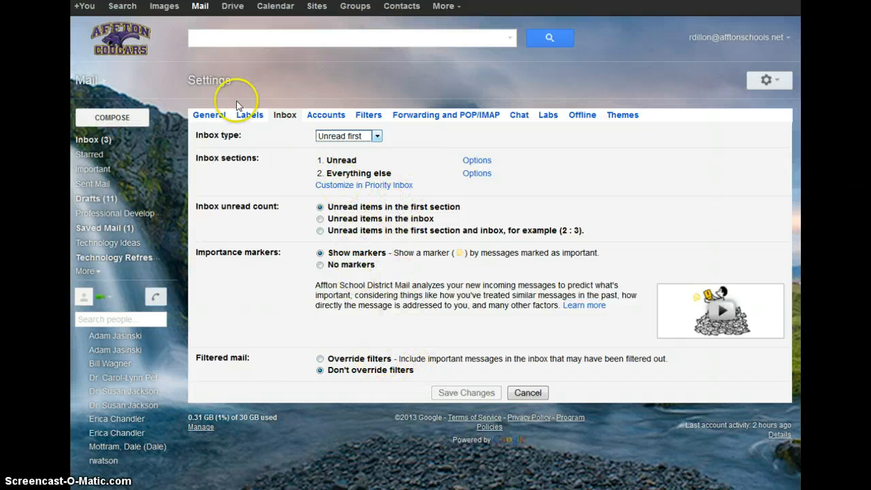
{"action": "left_click", "coordinate": [324, 115]}
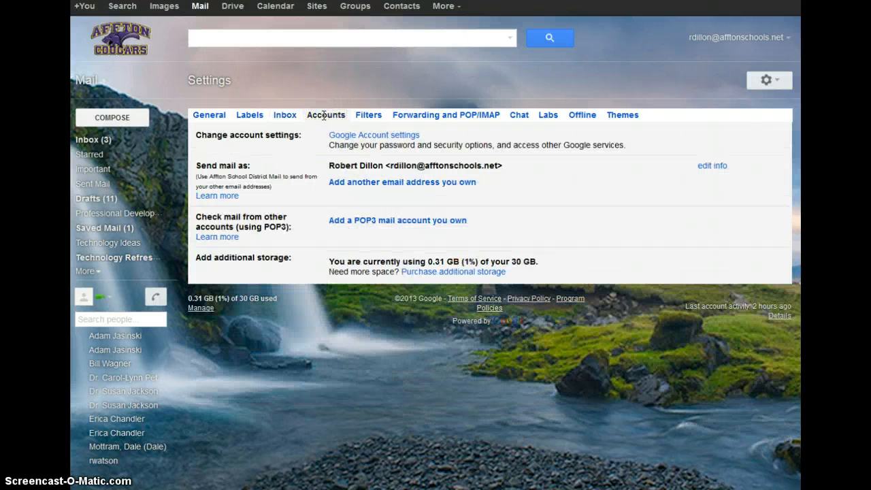
- Start adding another send-as email address, cancel it, and view the Filters settings
{"action": "left_click", "coordinate": [371, 182]}
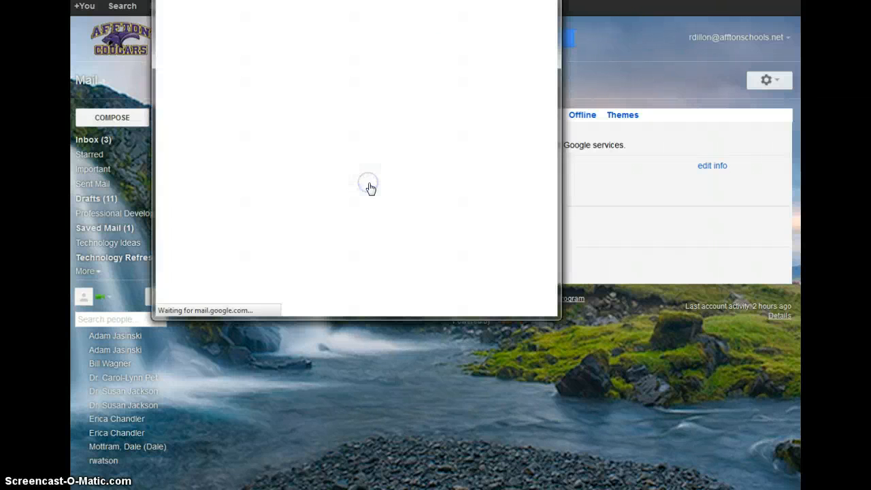
{"action": "left_click", "coordinate": [361, 179]}
{"action": "left_click", "coordinate": [255, 64]}
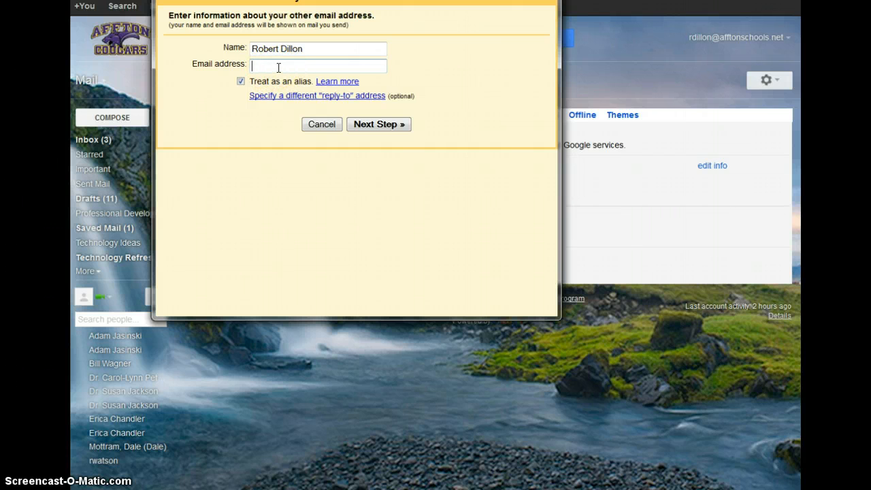
{"action": "left_click", "coordinate": [318, 124]}
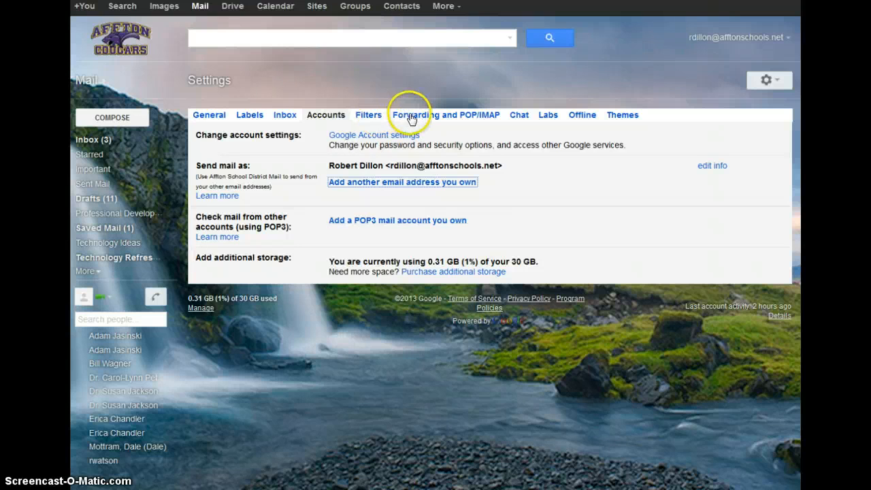
{"action": "left_click", "coordinate": [370, 116]}
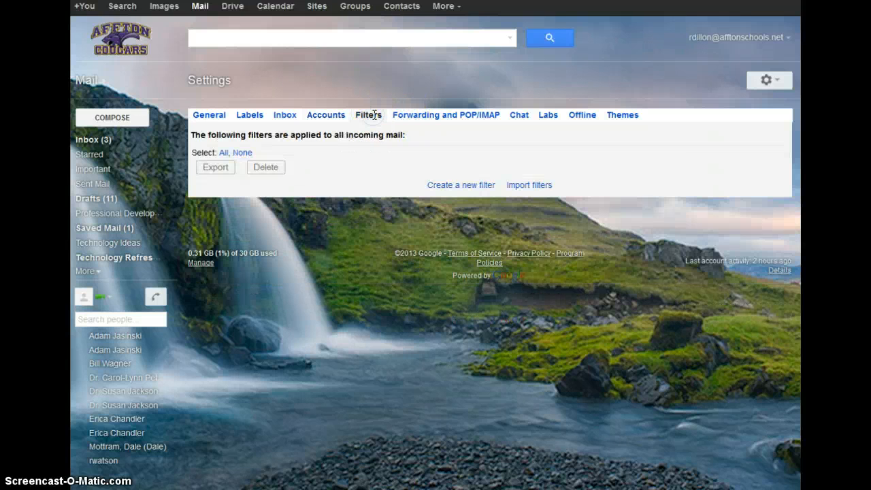
- View the Forwarding and POP/IMAP settings, then the Themes gallery
{"action": "left_click", "coordinate": [415, 114]}
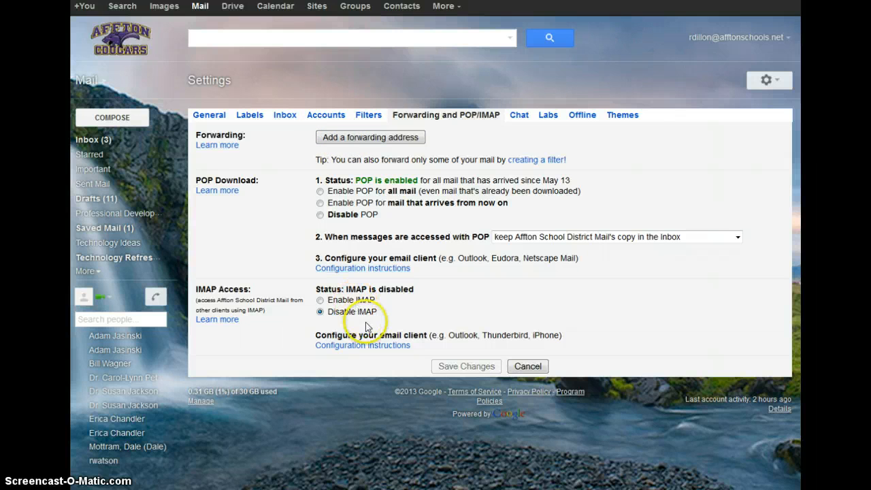
{"action": "left_click", "coordinate": [620, 117]}
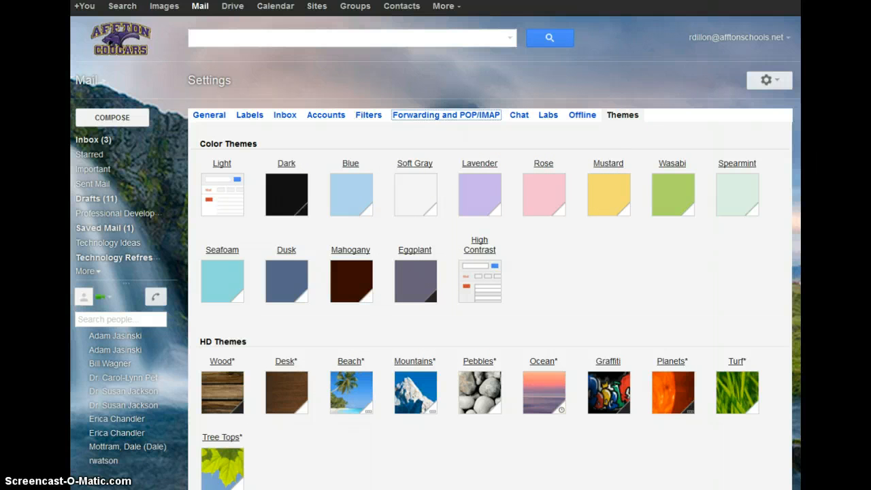
- Switch to Contacts and scroll through the Other Contacts (359) list
{"action": "left_click", "coordinate": [102, 81]}
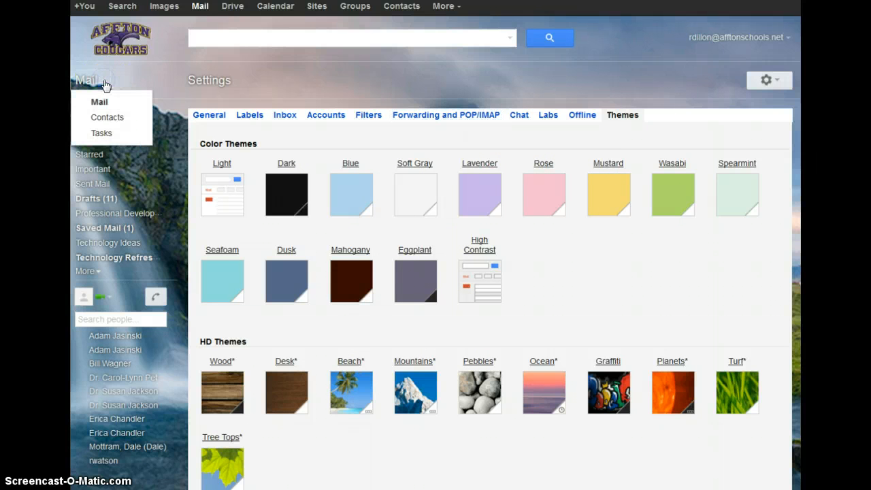
{"action": "left_click", "coordinate": [113, 117]}
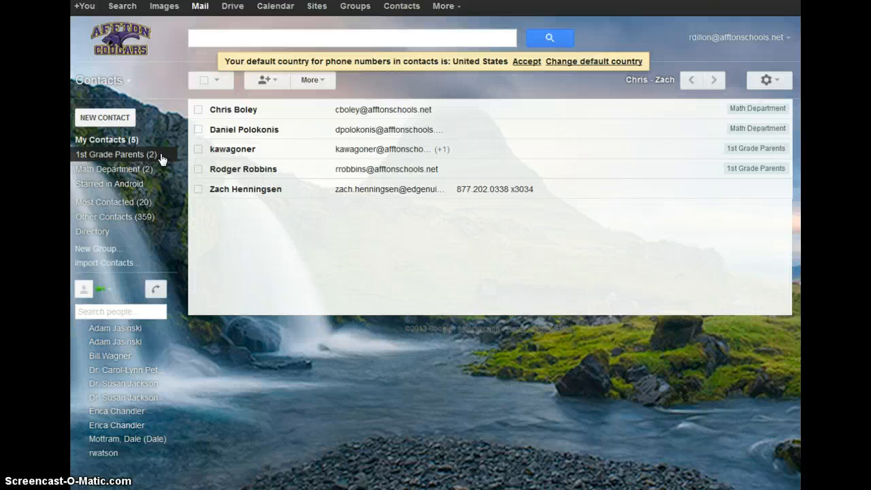
{"action": "left_click", "coordinate": [117, 225]}
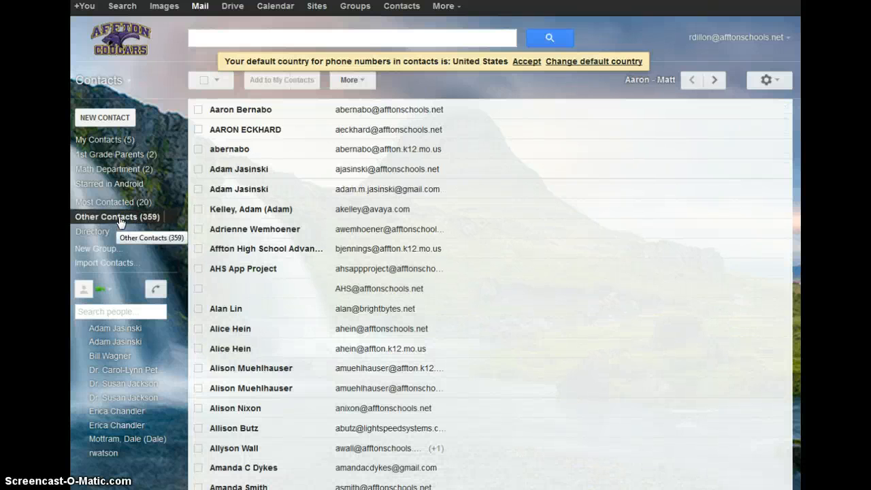
{"action": "scroll", "coordinate": [363, 204], "scroll_direction": "down", "scroll_amount": 3}
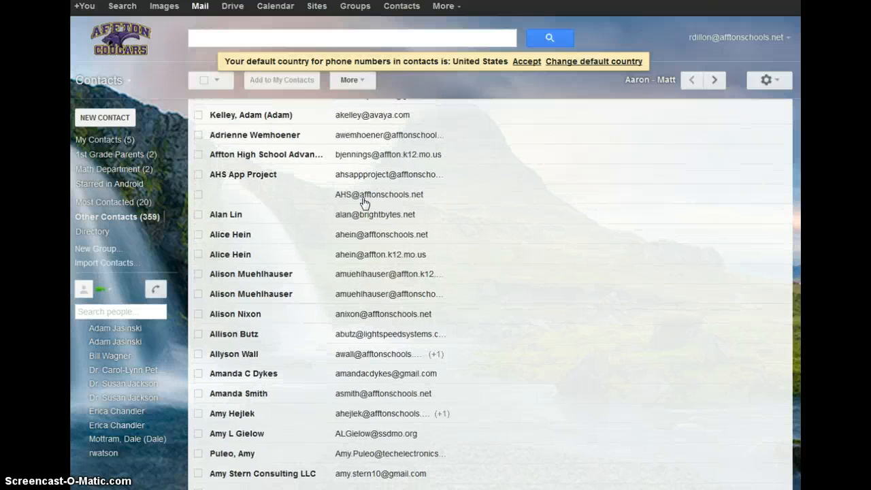
{"action": "scroll", "coordinate": [363, 203], "scroll_direction": "down", "scroll_amount": 5}
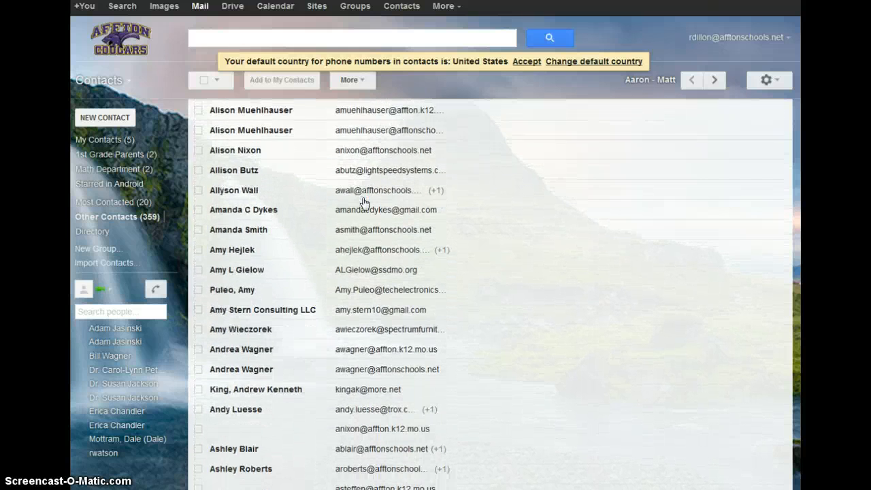
{"action": "scroll", "coordinate": [363, 203], "scroll_direction": "down", "scroll_amount": 7}
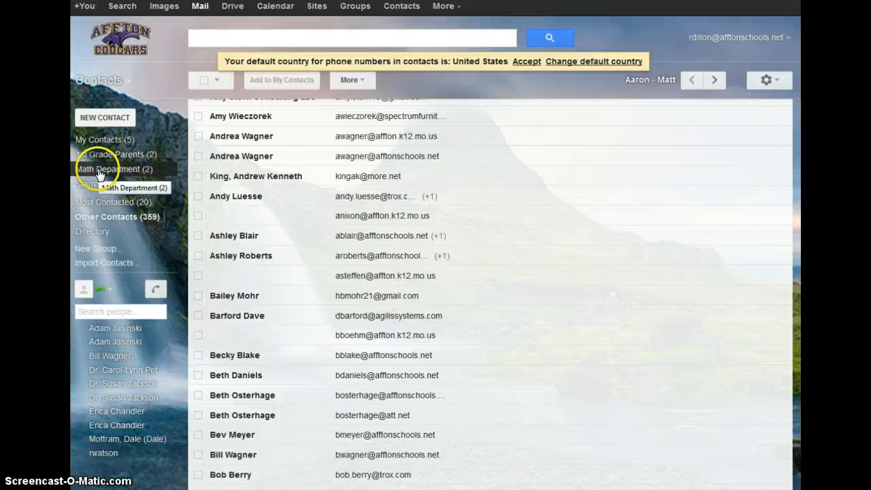
{"action": "left_click", "coordinate": [100, 250]}
- Name the new contact group 'Training Group', confirm it, and open the empty group
{"action": "left_click", "coordinate": [101, 252]}
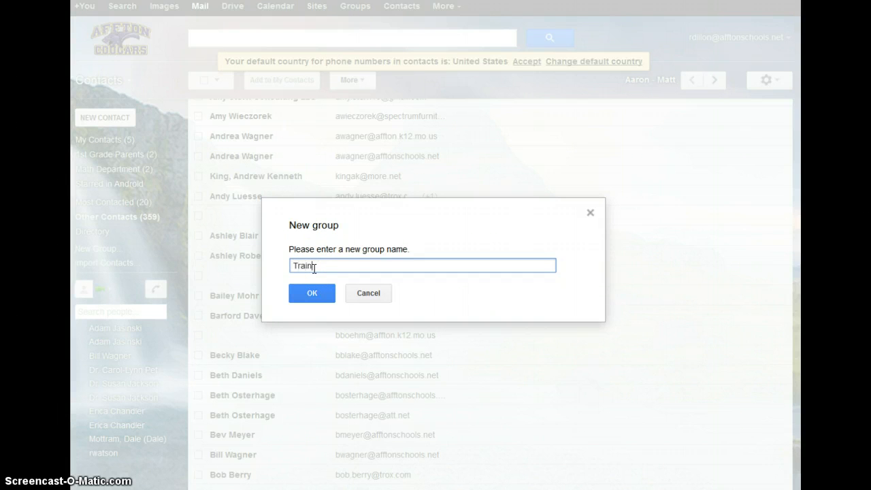
{"action": "left_click", "coordinate": [297, 293]}
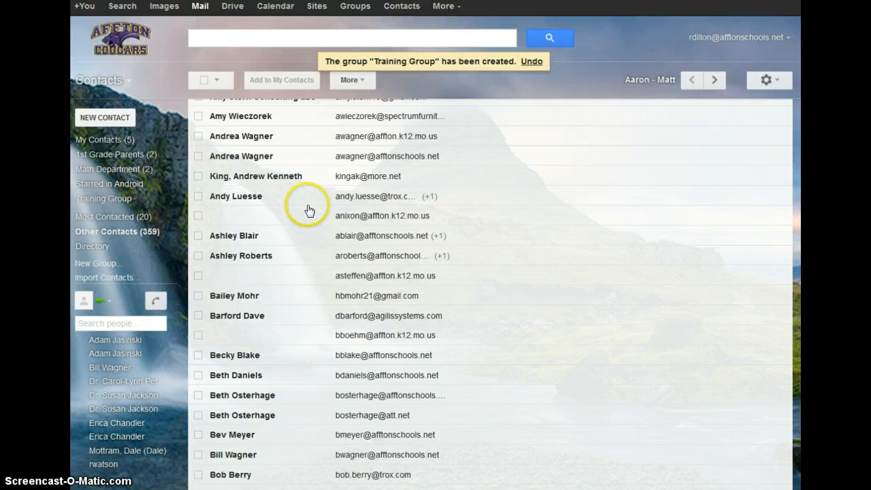
{"action": "left_click", "coordinate": [111, 200]}
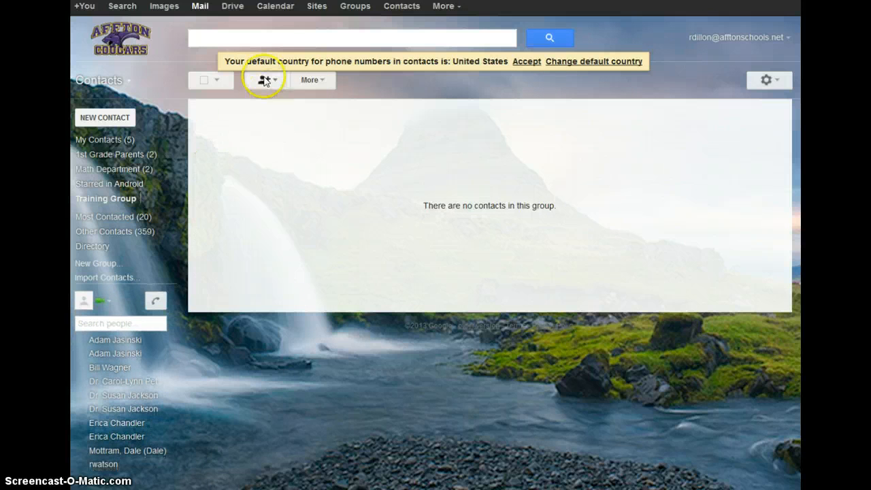
- Add two autocompleted contacts to the Training Group, bringing its member count to 2
{"action": "left_click", "coordinate": [265, 79]}
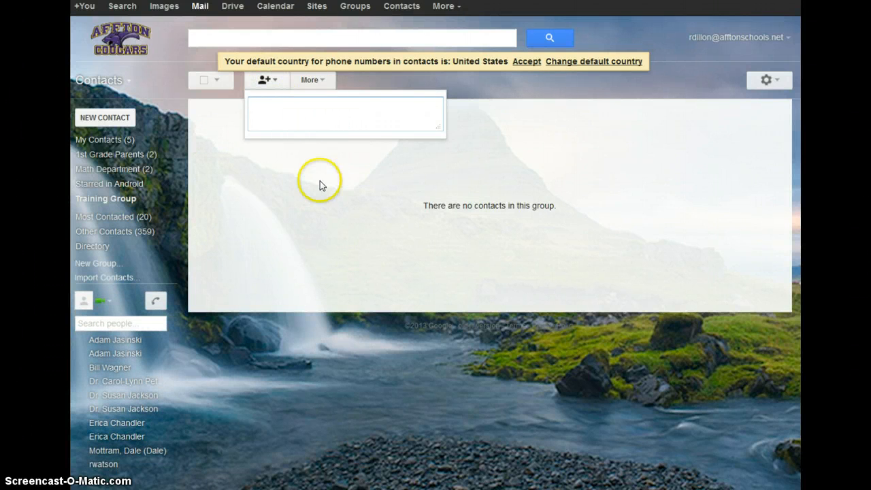
{"action": "type", "text": "ge"}
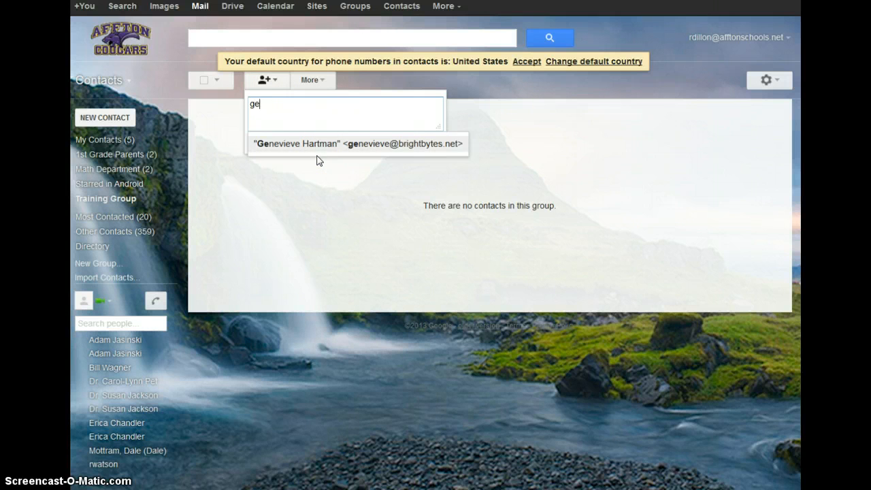
{"action": "key", "text": "Return"}
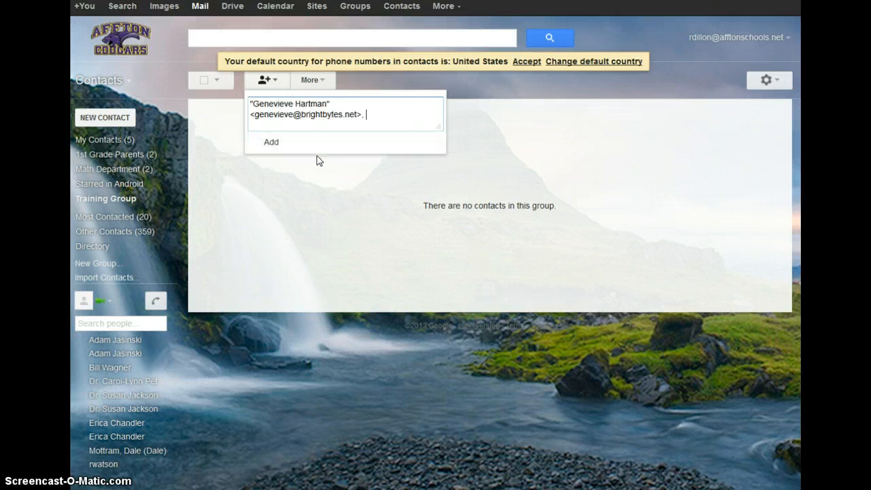
{"action": "type", "text": "hi"}
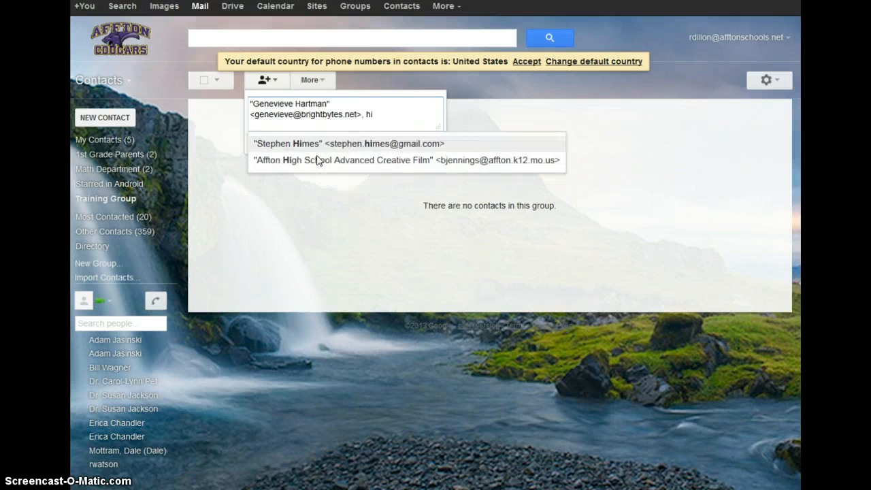
{"action": "key", "text": "Return"}
{"action": "left_click", "coordinate": [277, 143]}
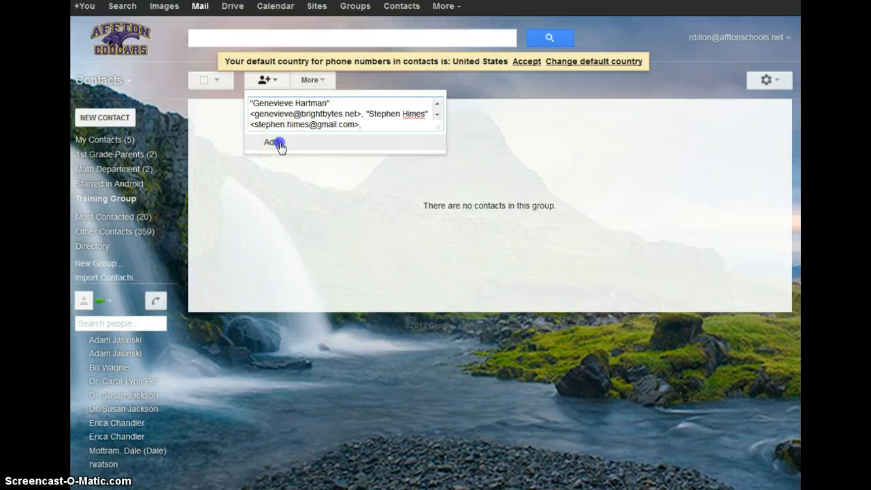
{"action": "left_click", "coordinate": [296, 152]}
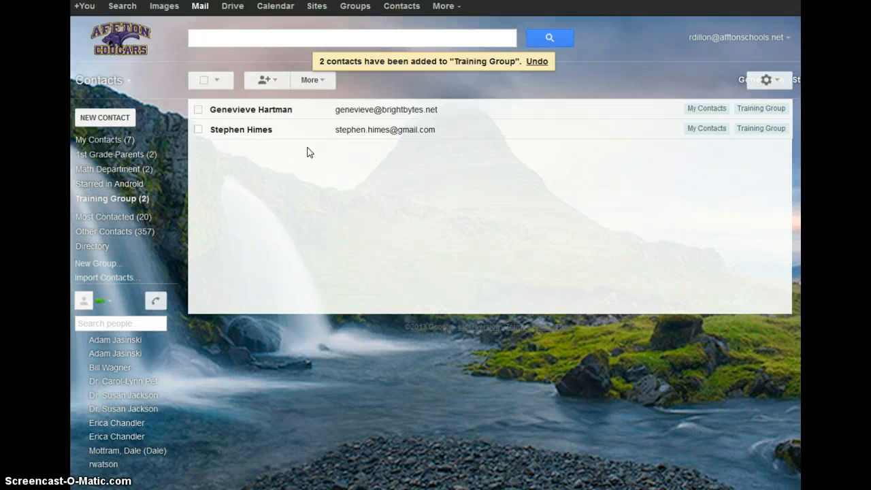
- Start a new message to a chat contact, then close all the compose windows
{"action": "left_click", "coordinate": [108, 322]}
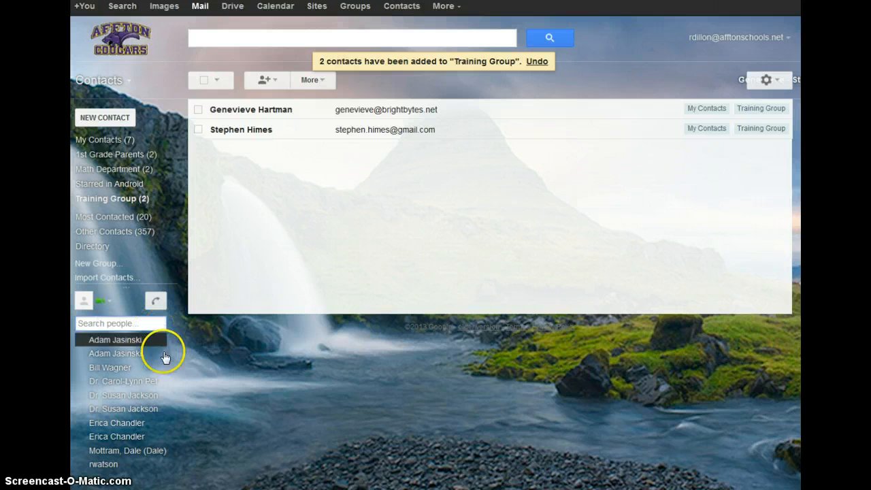
{"action": "double_click", "coordinate": [109, 346]}
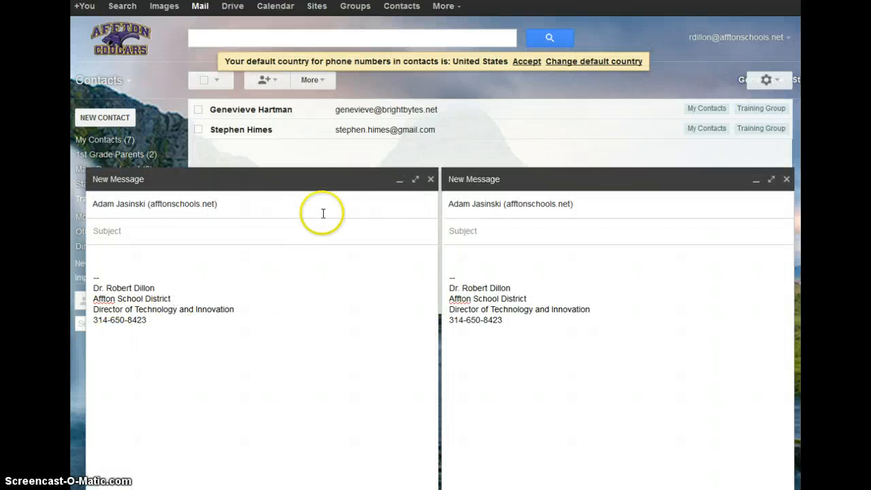
{"action": "left_click", "coordinate": [430, 181]}
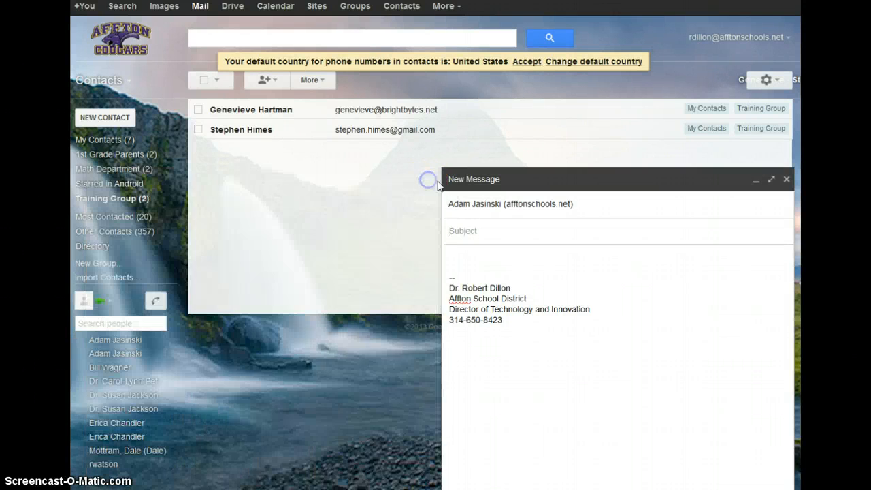
{"action": "left_click", "coordinate": [785, 181]}
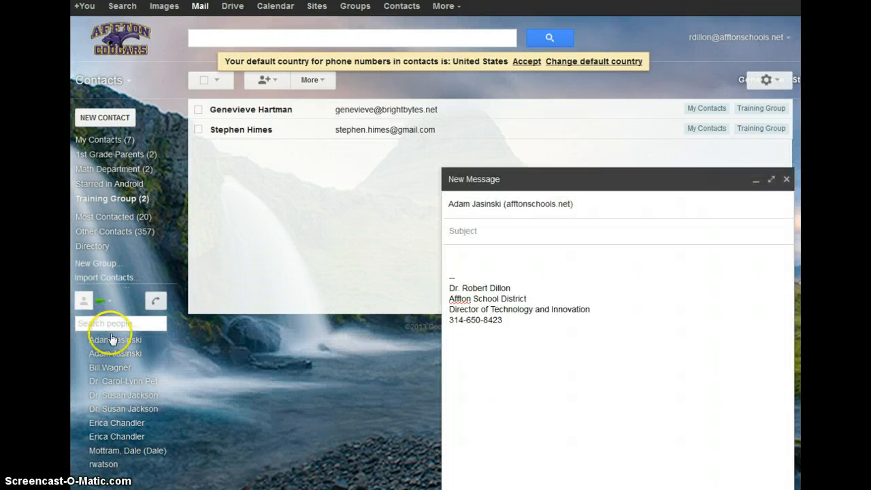
{"action": "left_click", "coordinate": [785, 180]}
- Open and close the chat status options menu
{"action": "left_click", "coordinate": [110, 301]}
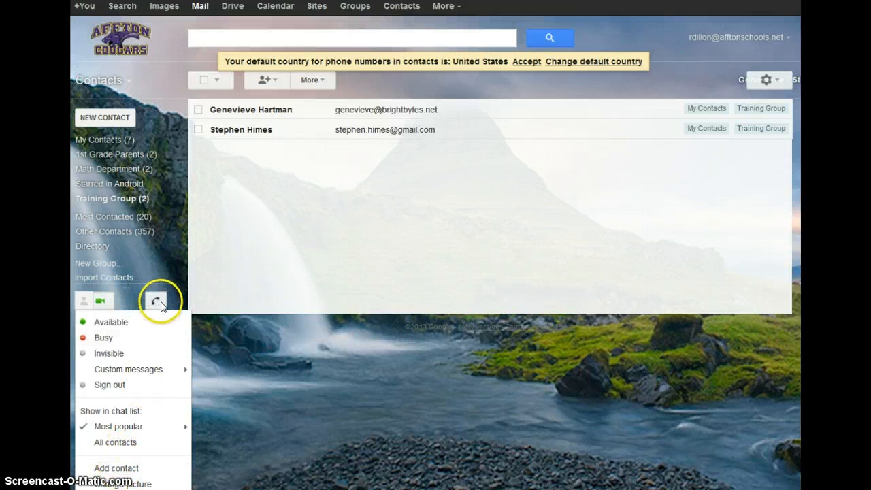
{"action": "left_click", "coordinate": [106, 303]}
{"action": "left_click", "coordinate": [110, 304]}
{"action": "left_click", "coordinate": [117, 299]}
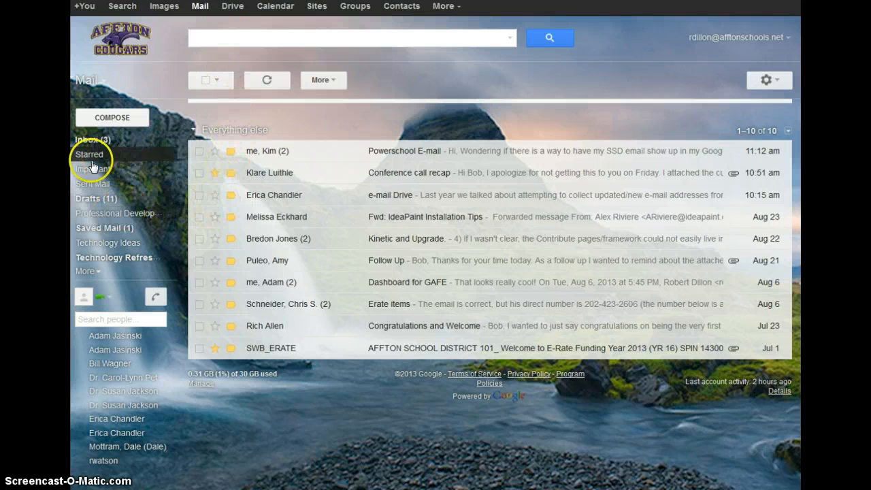
- Search mail for a contact chosen from the search box suggestions
{"action": "left_click", "coordinate": [216, 37]}
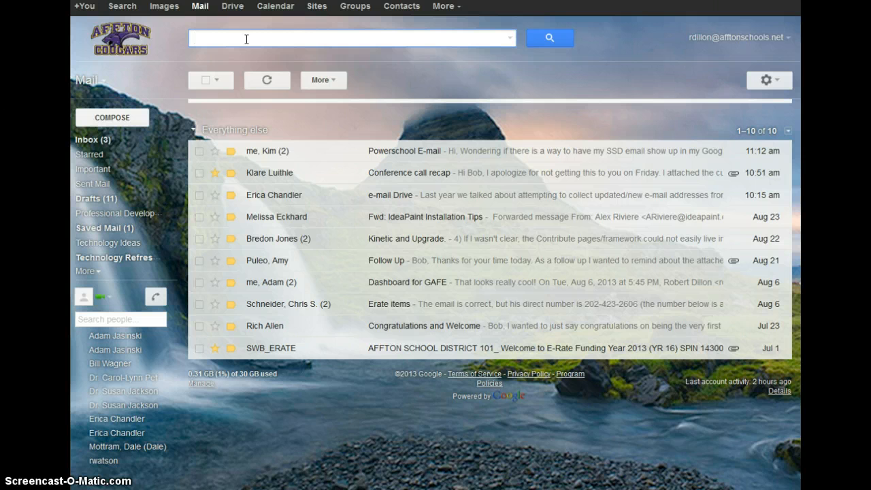
{"action": "type", "text": "true"}
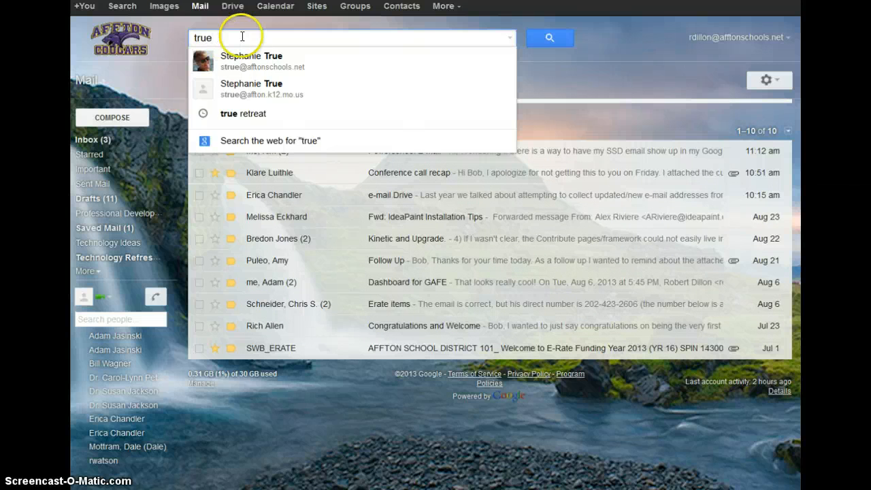
{"action": "left_click", "coordinate": [249, 65]}
{"action": "left_click", "coordinate": [248, 66]}
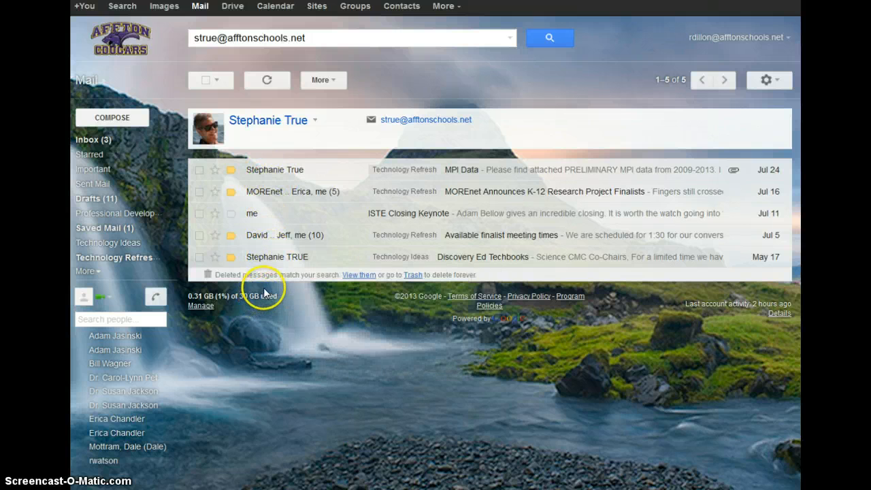
- Include the matching deleted Trash messages in the results with 'View them'
{"action": "left_click", "coordinate": [356, 275]}
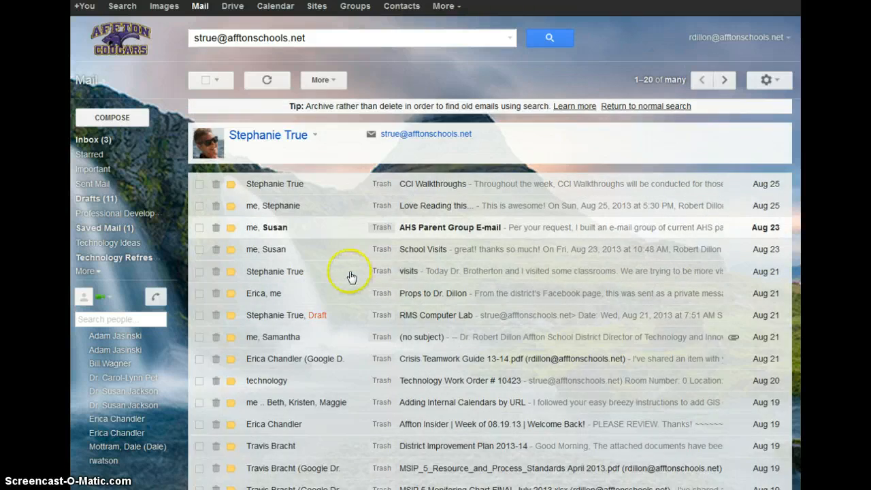
{"action": "scroll", "coordinate": [351, 277], "scroll_direction": "down", "scroll_amount": 3}
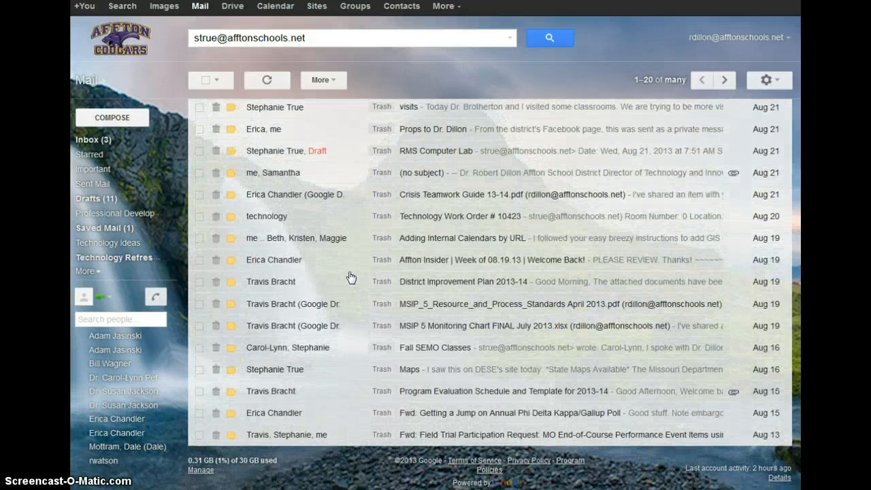
{"action": "scroll", "coordinate": [351, 277], "scroll_direction": "up", "scroll_amount": 3}
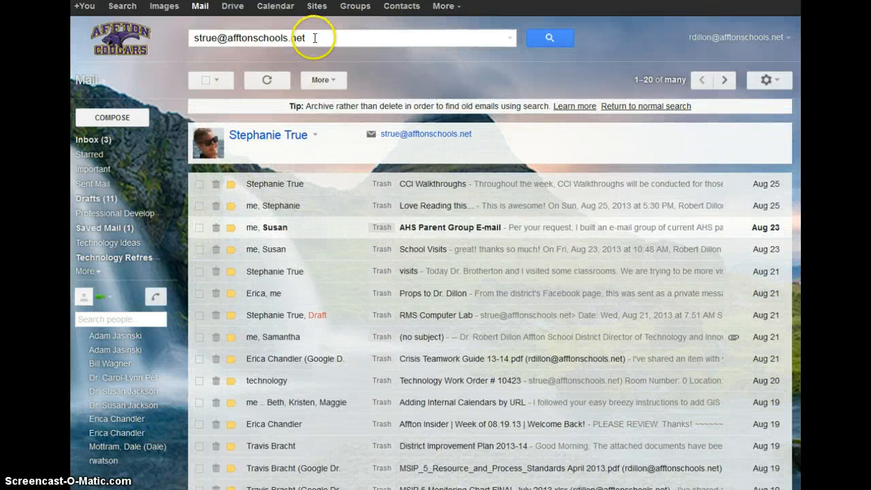
- Rerun the search limited to trash:, then limited to inbox
{"action": "left_click", "coordinate": [196, 37]}
{"action": "type", "text": "trash"}
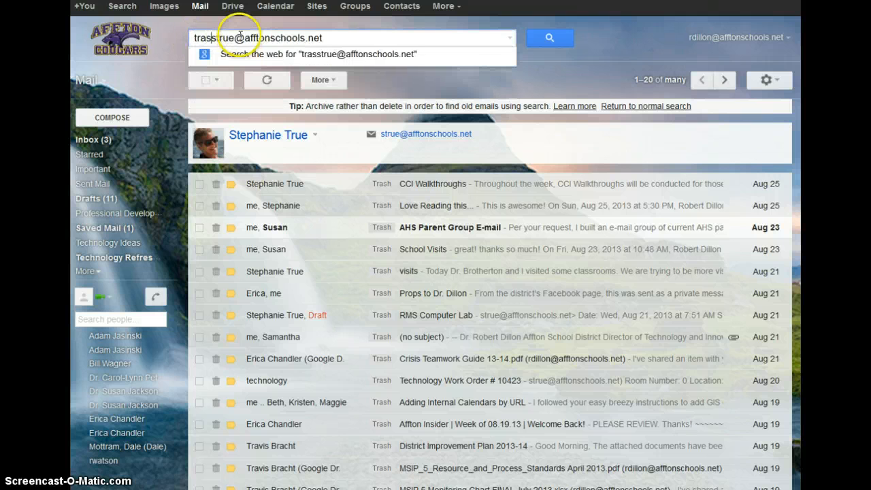
{"action": "type", "text": ":"}
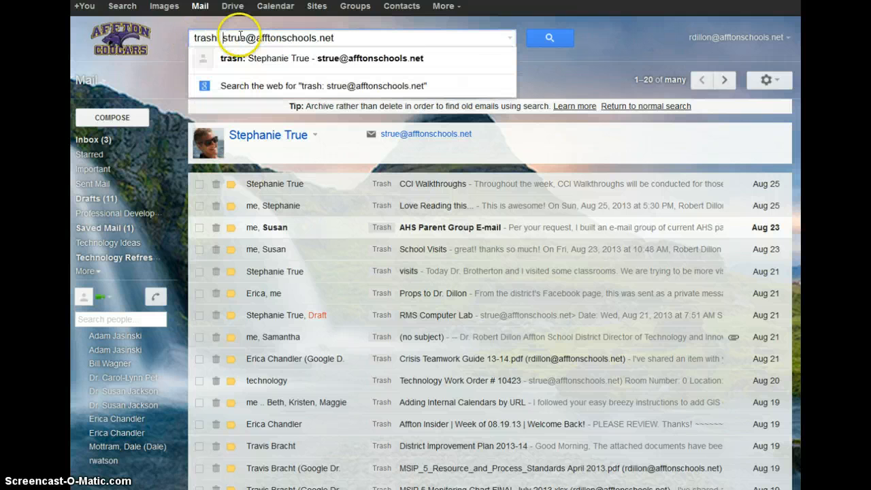
{"action": "key", "text": "Return"}
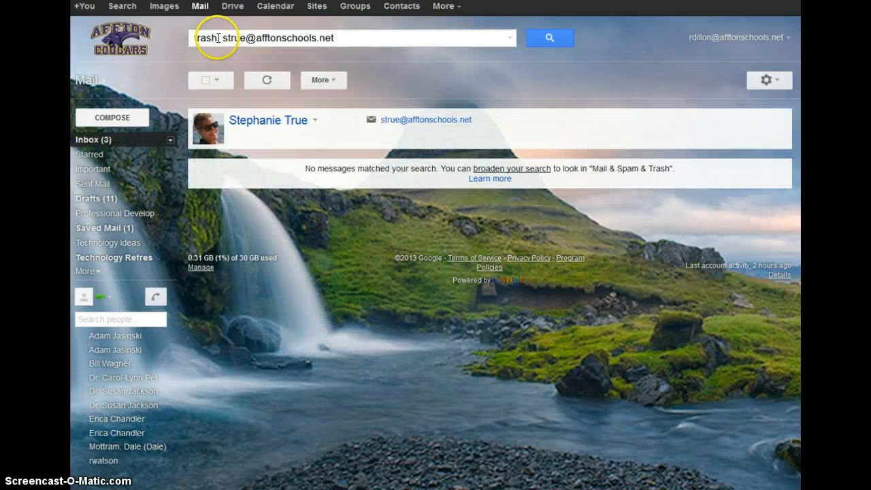
{"action": "left_click_drag", "start_coordinate": [218, 38], "coordinate": [186, 35]}
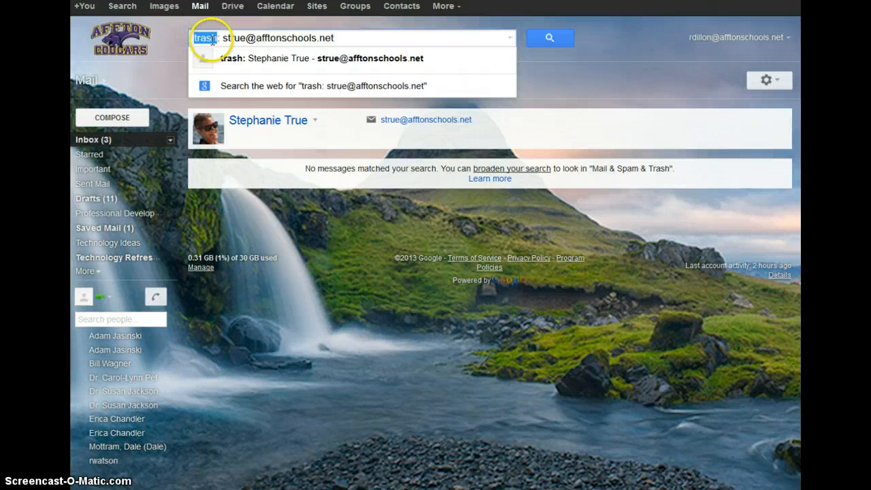
{"action": "type", "text": "inbox"}
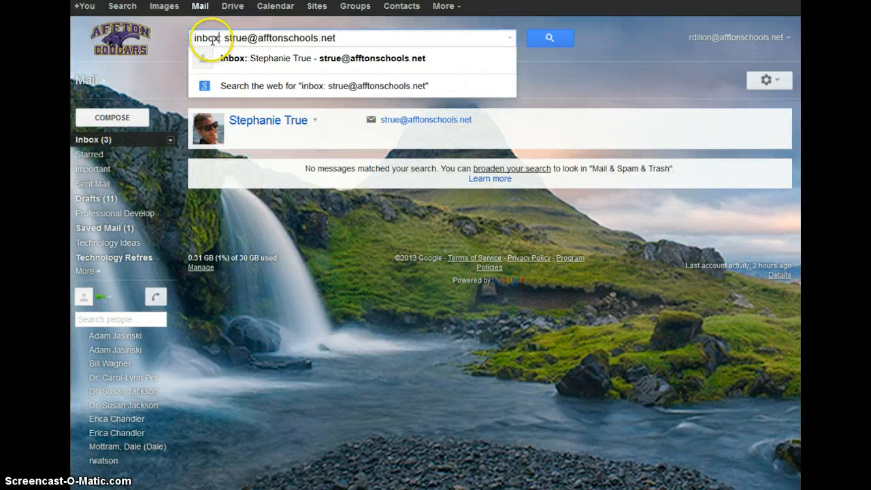
{"action": "key", "text": "Return"}
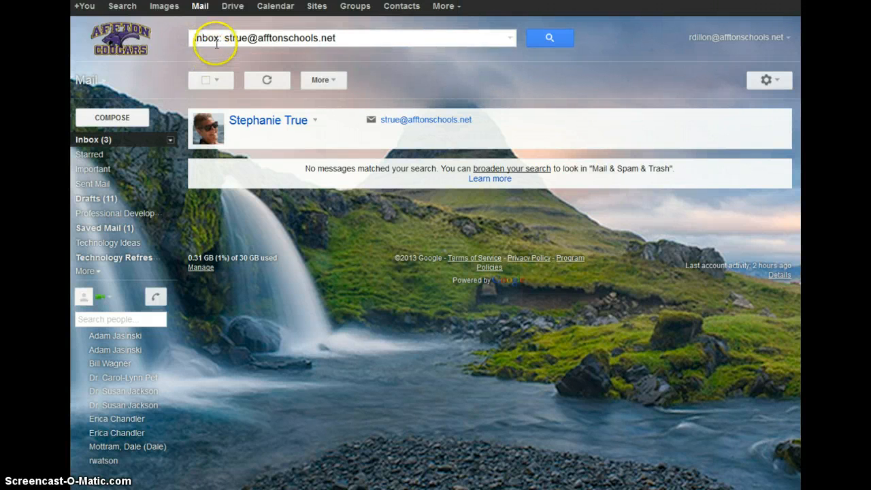
- Change the search operator to anywhere: and rerun the search
{"action": "double_click", "coordinate": [213, 39]}
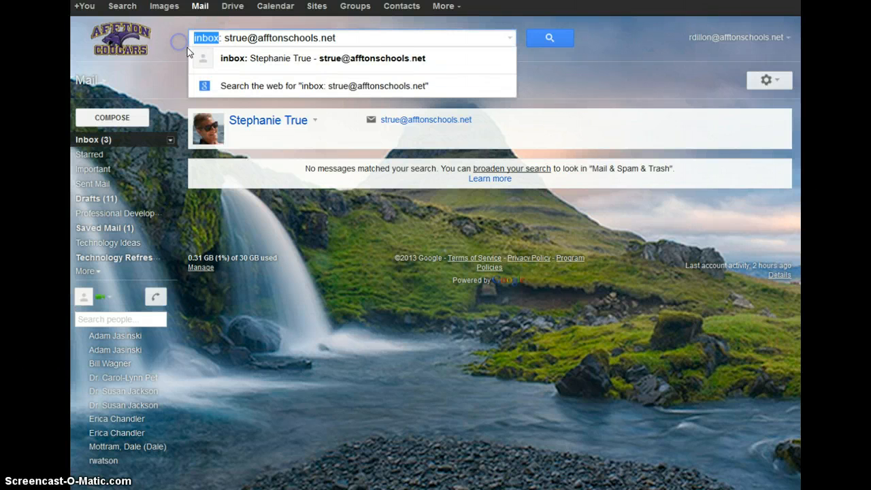
{"action": "type", "text": "anywhere"}
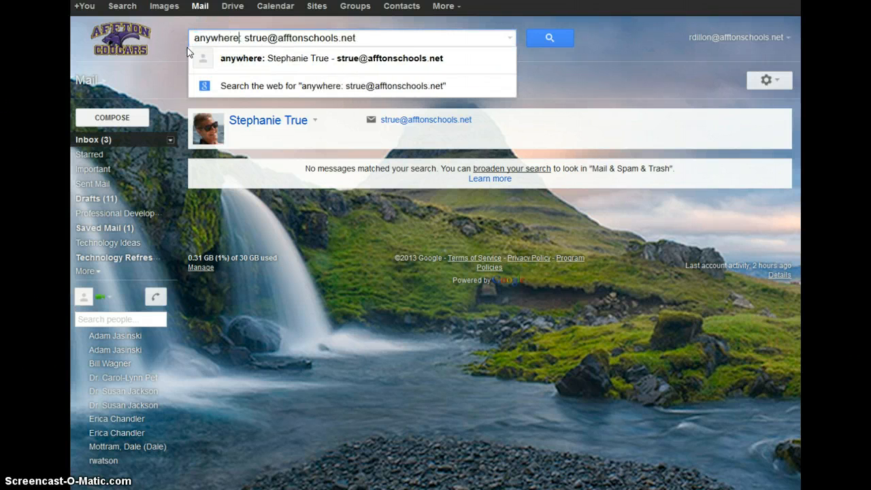
{"action": "key", "text": "Return"}
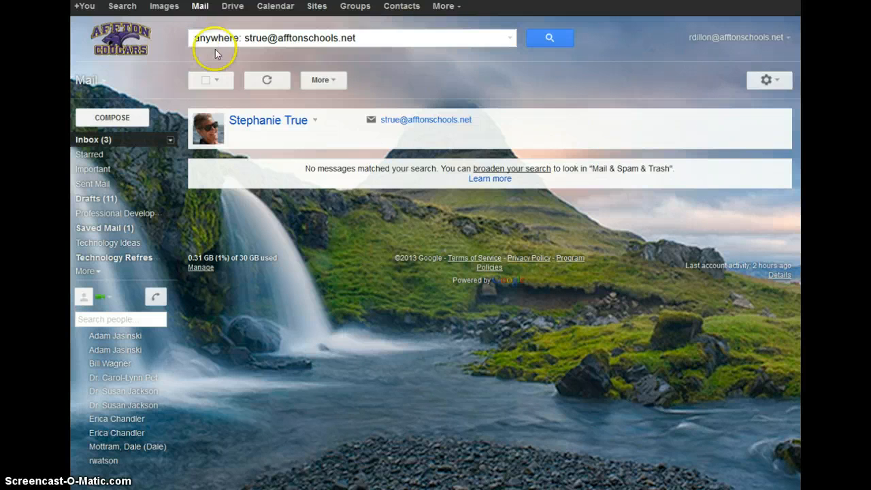
{"action": "left_click", "coordinate": [245, 38]}
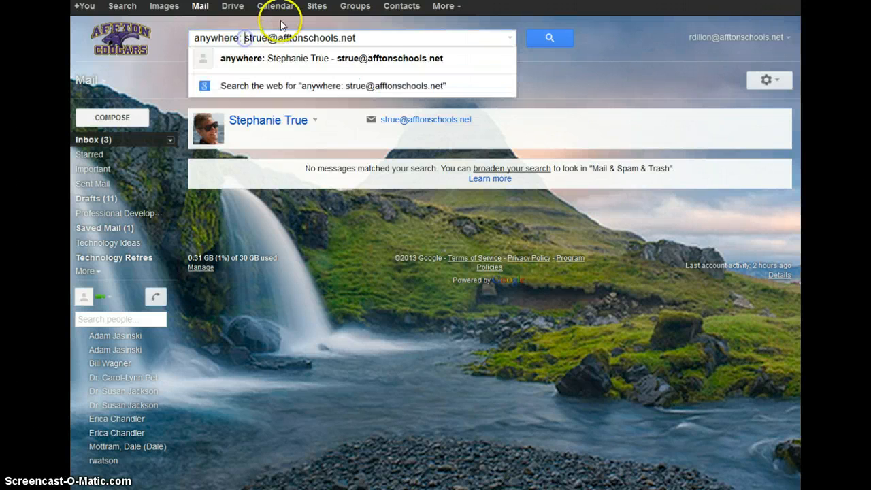
{"action": "key", "text": "BackSpace"}
{"action": "key", "text": "Return"}
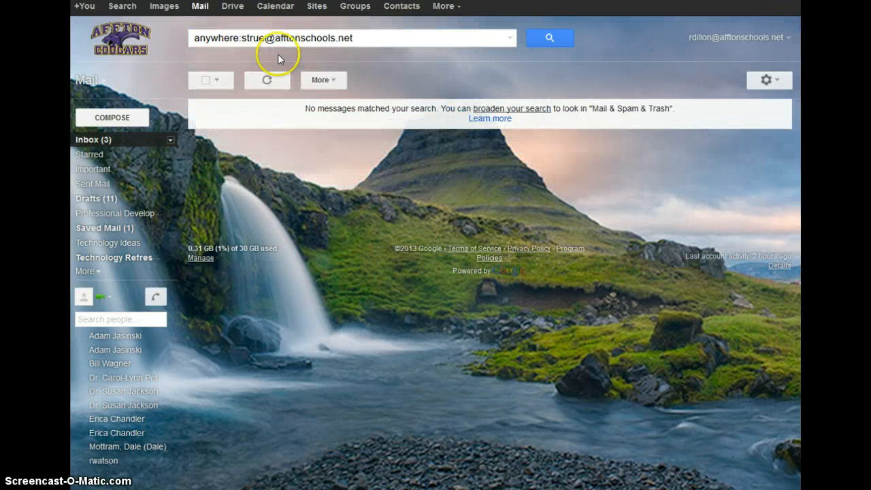
- Search everywhere: for a colleague's autocompleted address instead of the old address
{"action": "left_click_drag", "start_coordinate": [243, 38], "coordinate": [377, 35]}
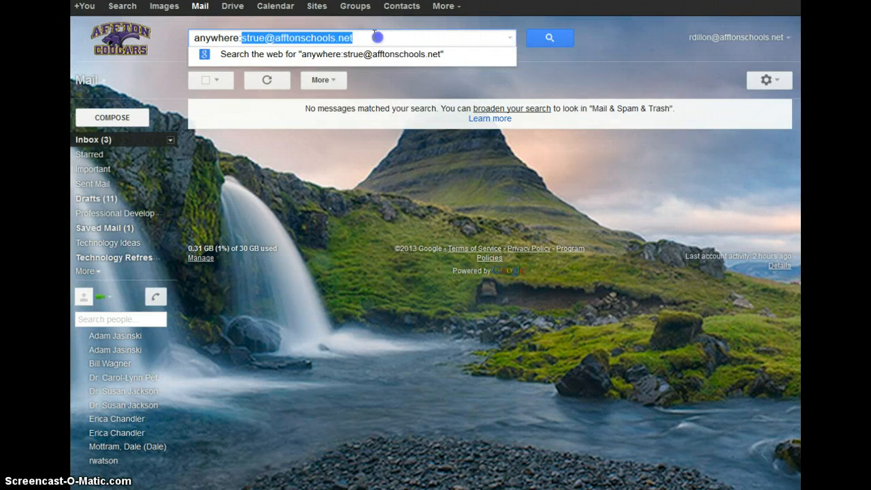
{"action": "key", "text": "BackSpace"}
{"action": "left_click", "coordinate": [340, 34]}
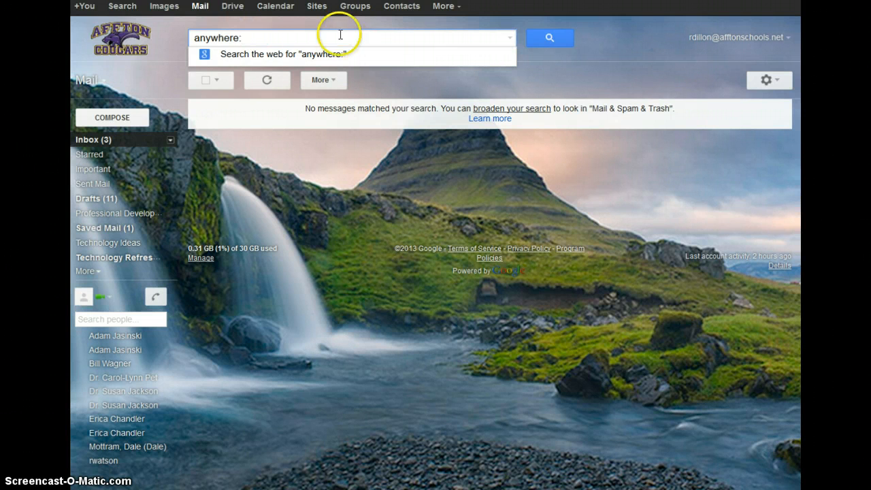
{"action": "left_click_drag", "start_coordinate": [214, 39], "coordinate": [175, 37]}
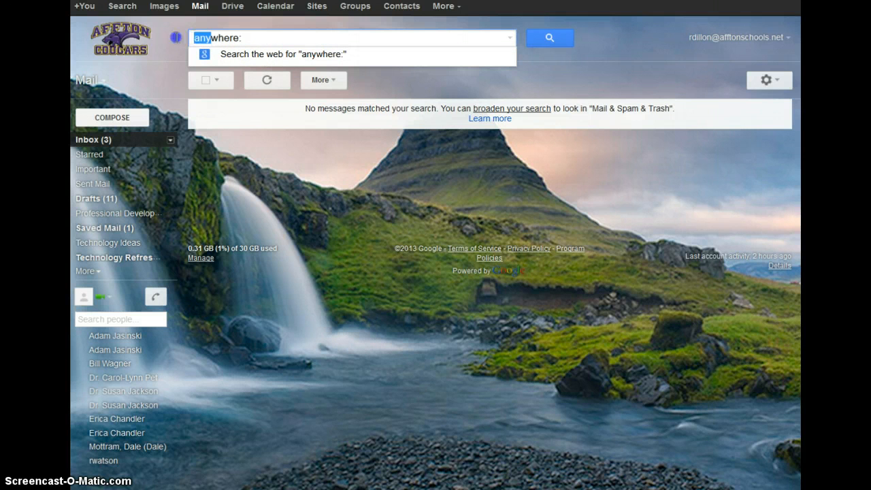
{"action": "type", "text": "everywhere:"}
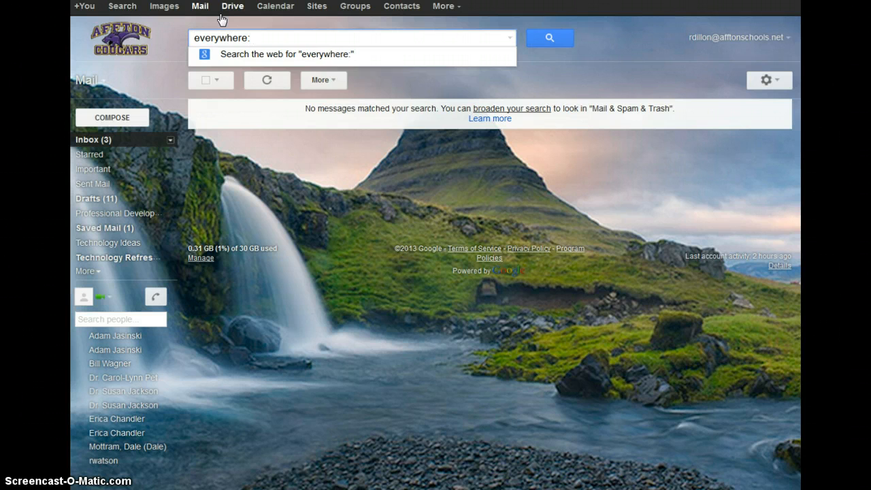
{"action": "type", "text": " sb"}
{"action": "key", "text": "Tab"}
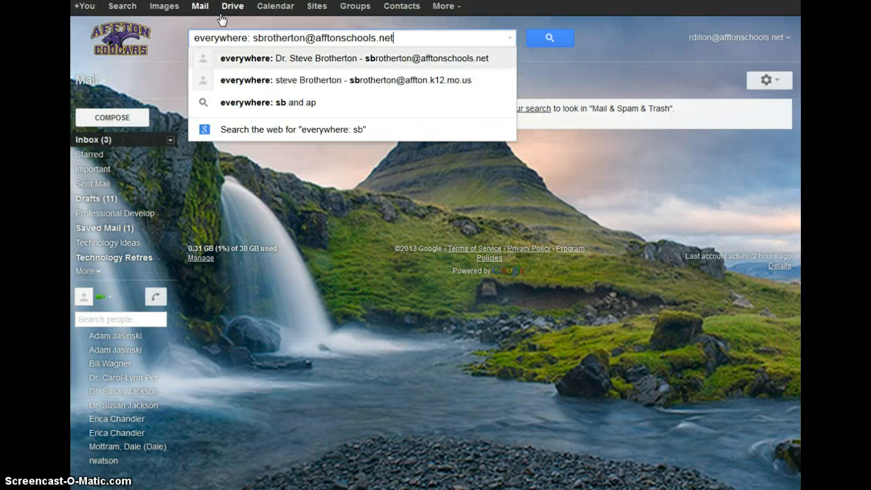
{"action": "key", "text": "Return"}
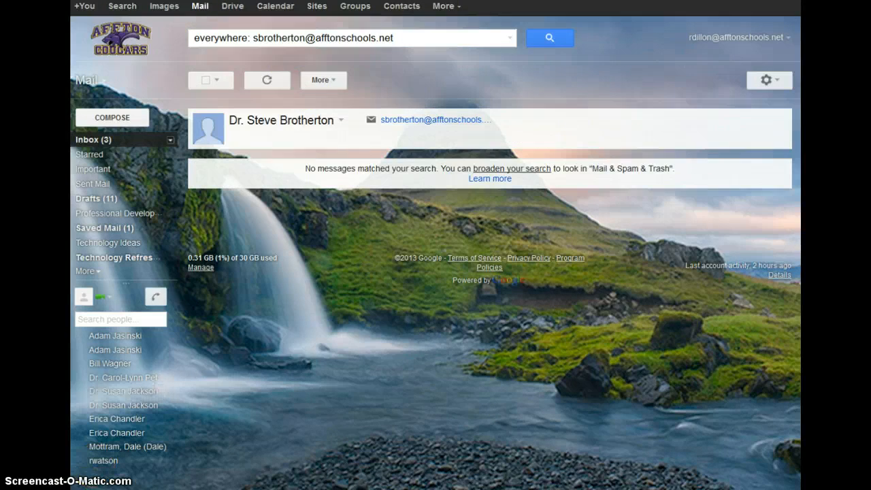
- Open the Labs page of Gmail settings
{"action": "left_click", "coordinate": [720, 251]}
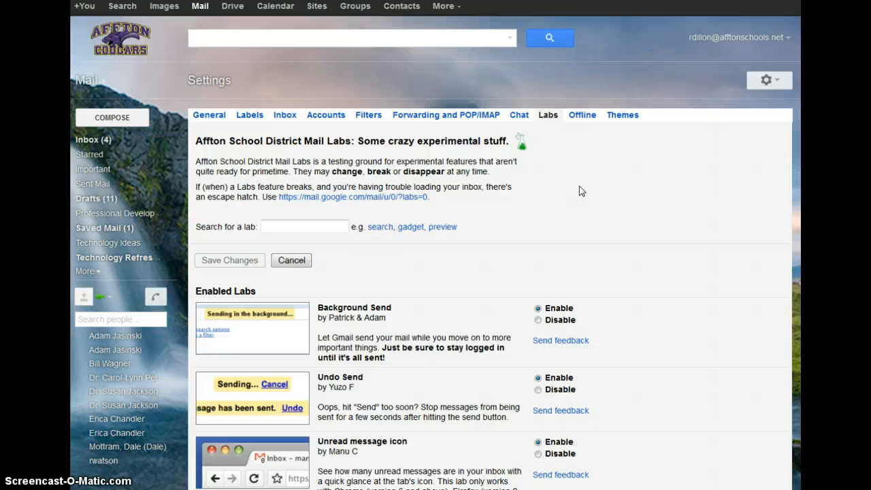
- Turn the Unread message icon lab off and back on
{"action": "scroll", "coordinate": [579, 185], "scroll_direction": "down", "scroll_amount": 2}
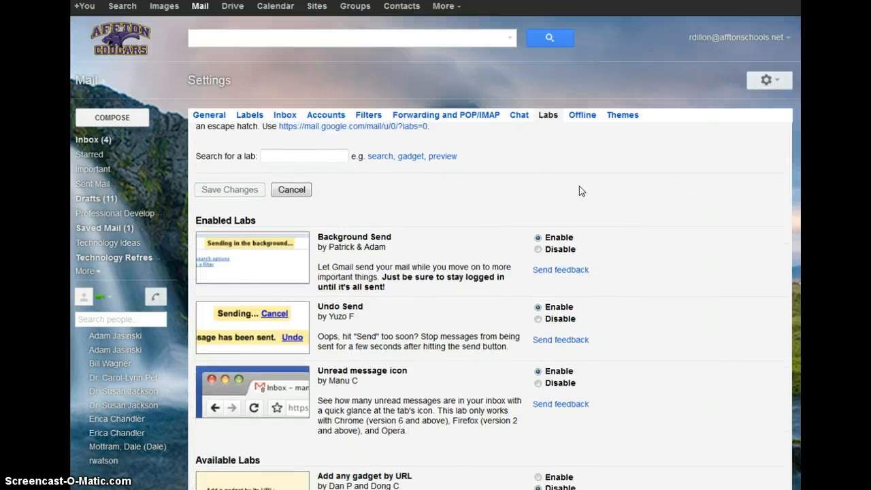
{"action": "scroll", "coordinate": [579, 187], "scroll_direction": "down", "scroll_amount": 2}
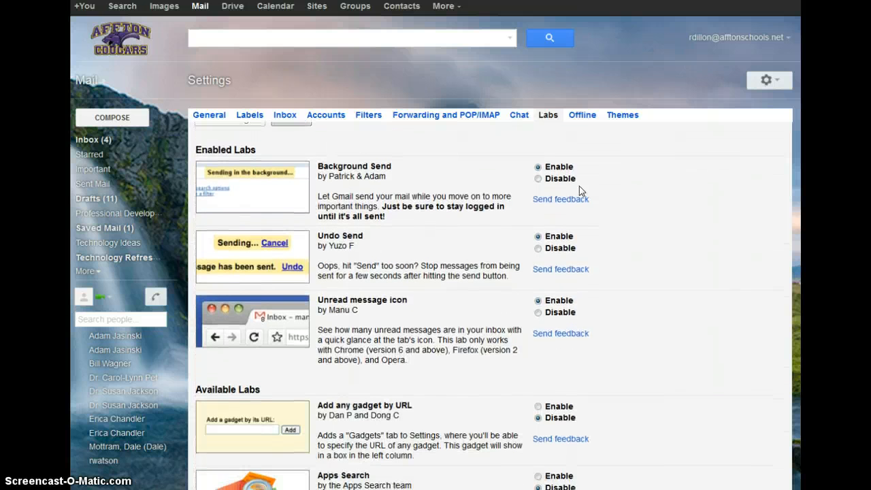
{"action": "left_click", "coordinate": [538, 313]}
{"action": "left_click", "coordinate": [538, 301]}
- Scroll through the remaining labs, leaving Smartlabels, SMS in Chat and Yelp previews disabled
{"action": "scroll", "coordinate": [539, 303], "scroll_direction": "down", "scroll_amount": 3}
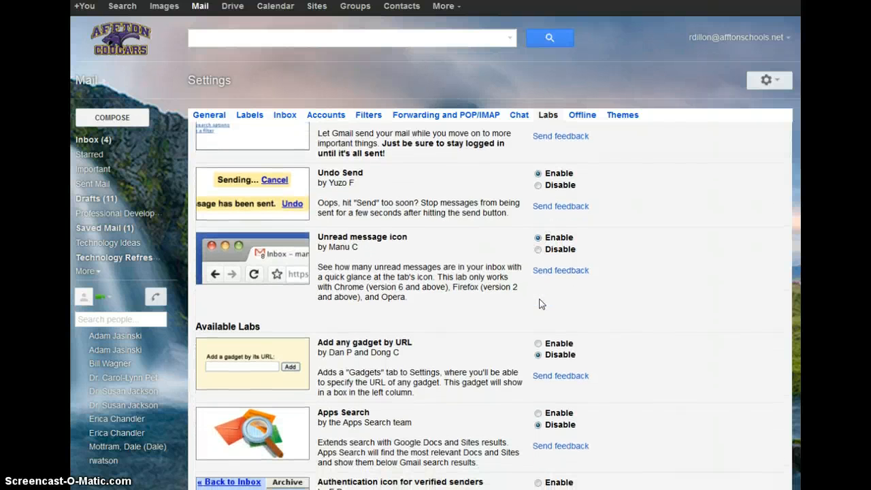
{"action": "scroll", "coordinate": [541, 304], "scroll_direction": "down", "scroll_amount": 3}
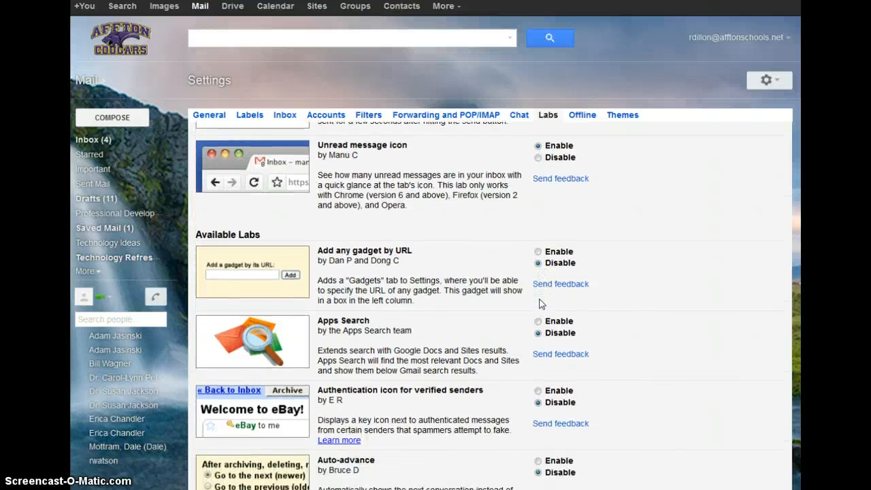
{"action": "scroll", "coordinate": [540, 303], "scroll_direction": "down", "scroll_amount": 3}
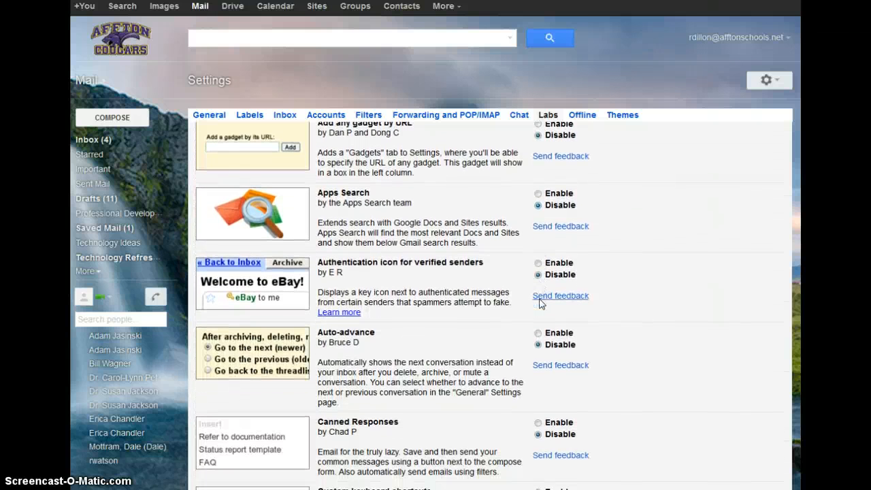
{"action": "scroll", "coordinate": [541, 305], "scroll_direction": "down", "scroll_amount": 3}
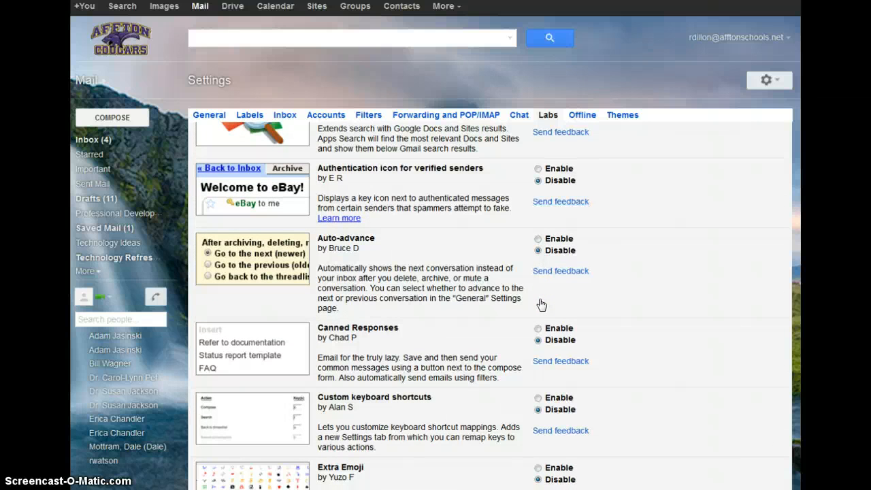
{"action": "scroll", "coordinate": [541, 303], "scroll_direction": "down", "scroll_amount": 5}
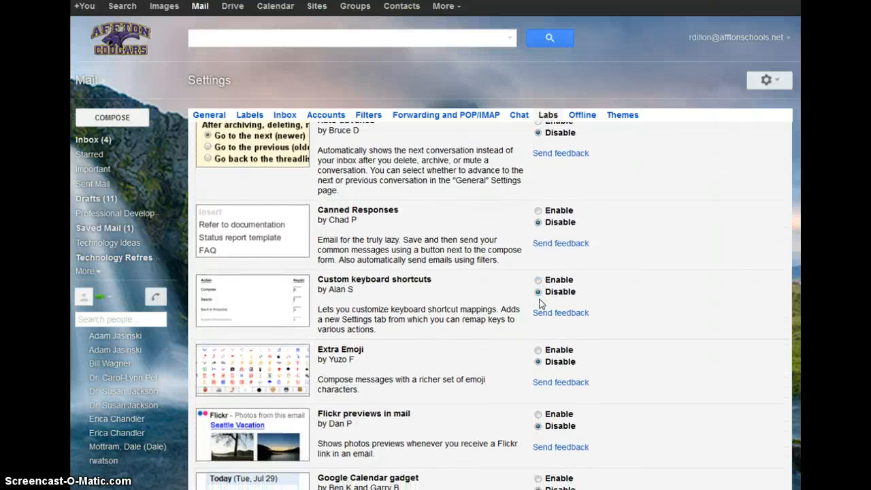
{"action": "scroll", "coordinate": [541, 303], "scroll_direction": "down", "scroll_amount": 3}
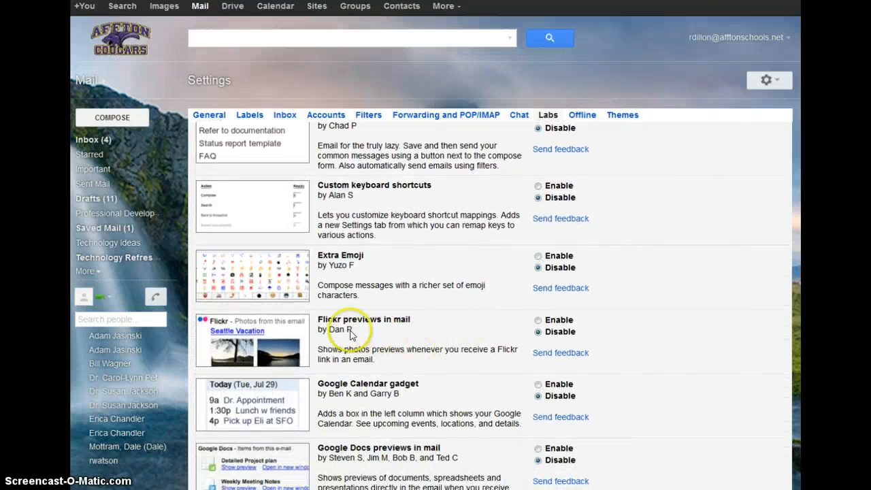
{"action": "scroll", "coordinate": [497, 306], "scroll_direction": "down", "scroll_amount": 3}
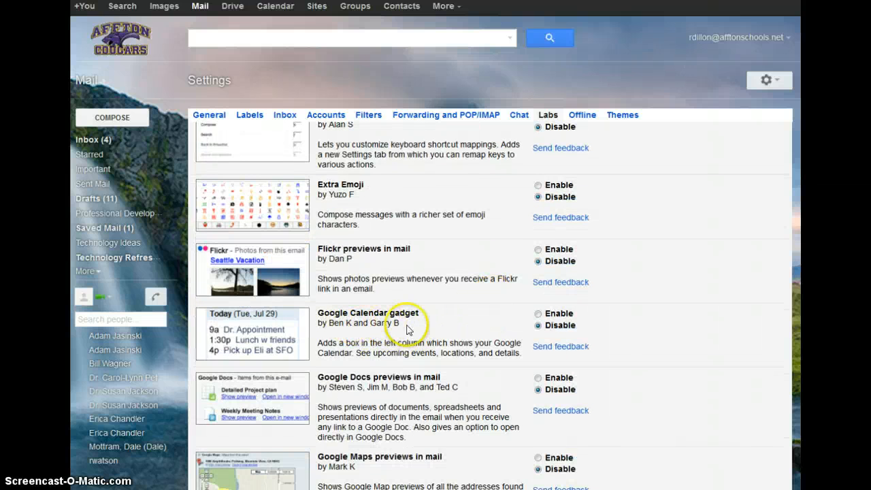
{"action": "scroll", "coordinate": [505, 316], "scroll_direction": "down", "scroll_amount": 2}
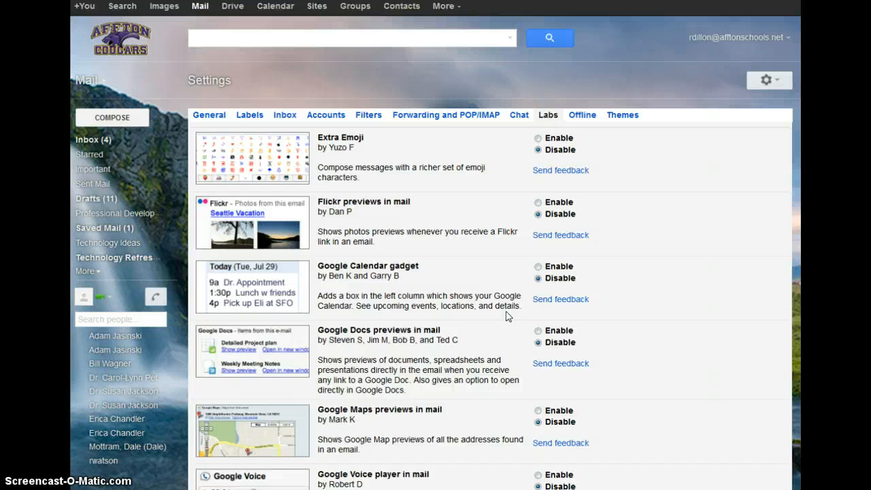
{"action": "scroll", "coordinate": [507, 313], "scroll_direction": "down", "scroll_amount": 3}
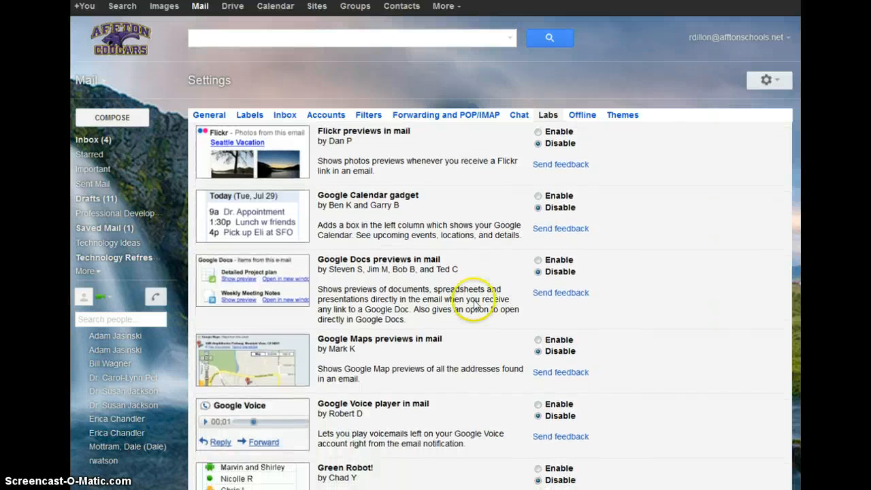
{"action": "scroll", "coordinate": [456, 286], "scroll_direction": "down", "scroll_amount": 6}
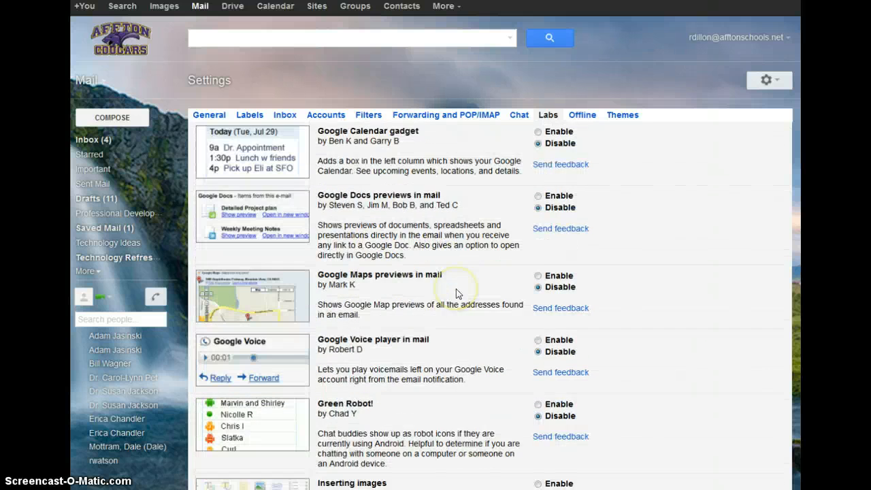
{"action": "scroll", "coordinate": [456, 293], "scroll_direction": "down", "scroll_amount": 5}
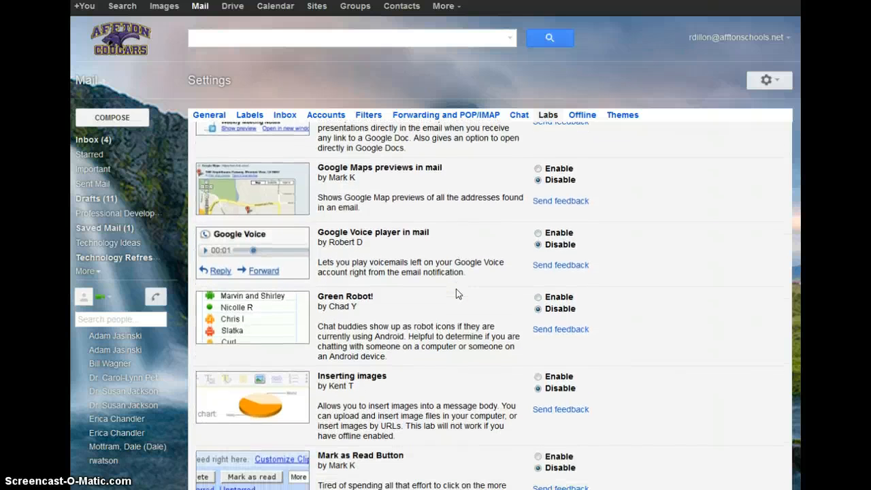
{"action": "scroll", "coordinate": [456, 294], "scroll_direction": "down", "scroll_amount": 5}
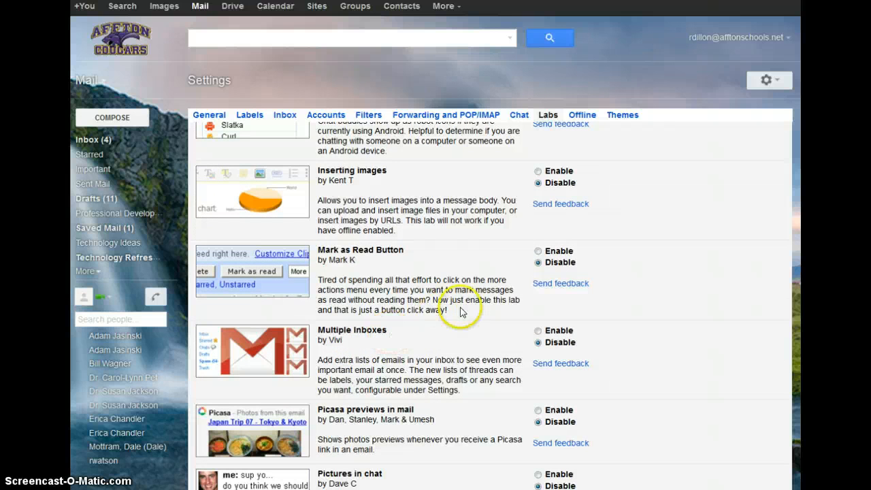
{"action": "scroll", "coordinate": [460, 311], "scroll_direction": "down", "scroll_amount": 5}
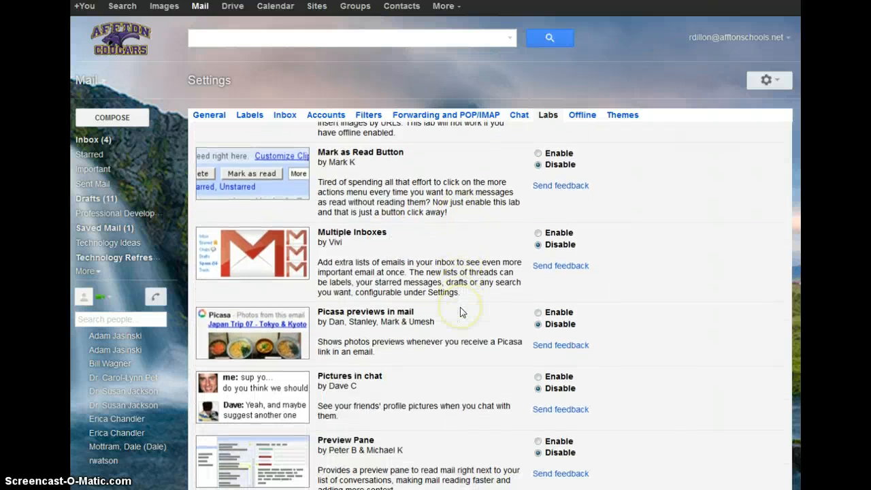
{"action": "scroll", "coordinate": [460, 311], "scroll_direction": "down", "scroll_amount": 7}
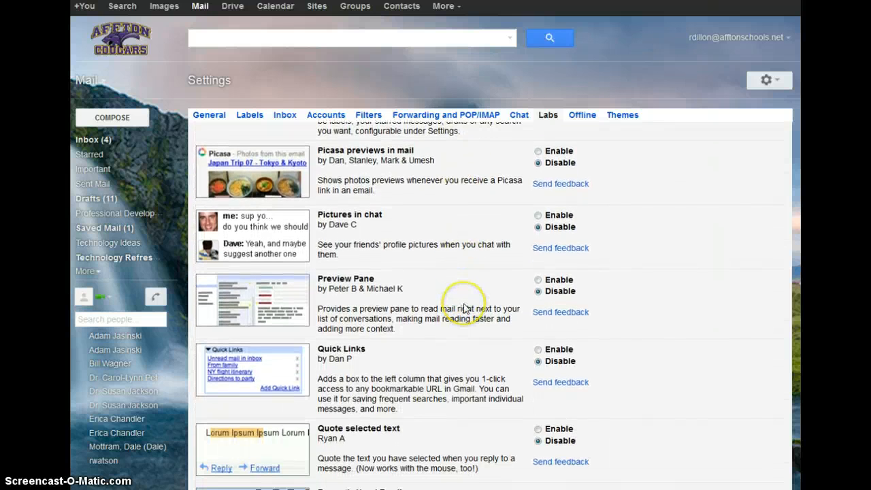
{"action": "scroll", "coordinate": [465, 308], "scroll_direction": "down", "scroll_amount": 5}
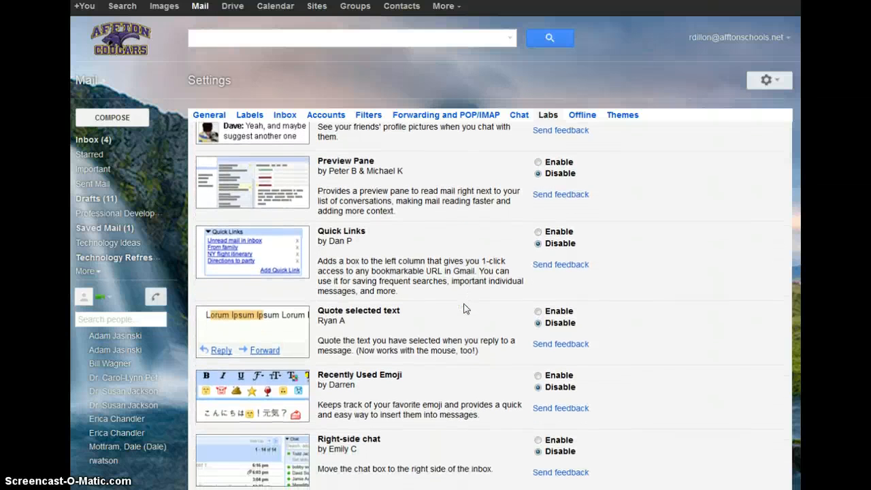
{"action": "scroll", "coordinate": [463, 309], "scroll_direction": "down", "scroll_amount": 3}
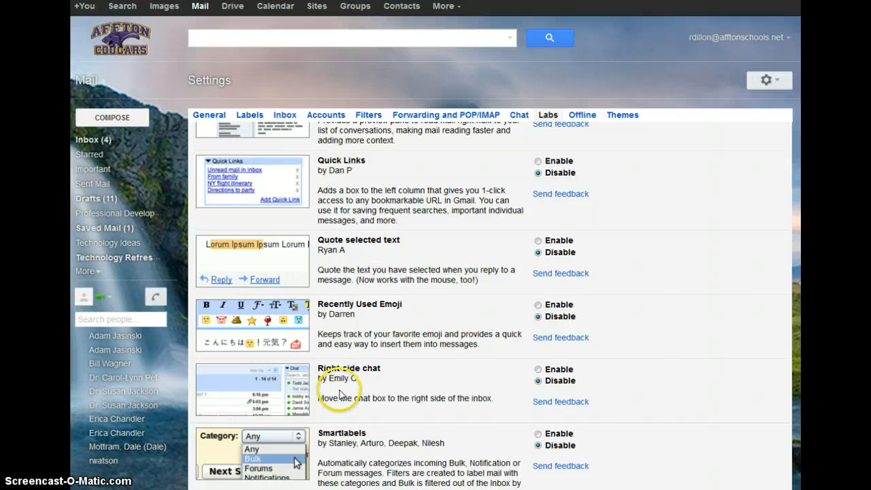
{"action": "scroll", "coordinate": [446, 362], "scroll_direction": "down", "scroll_amount": 3}
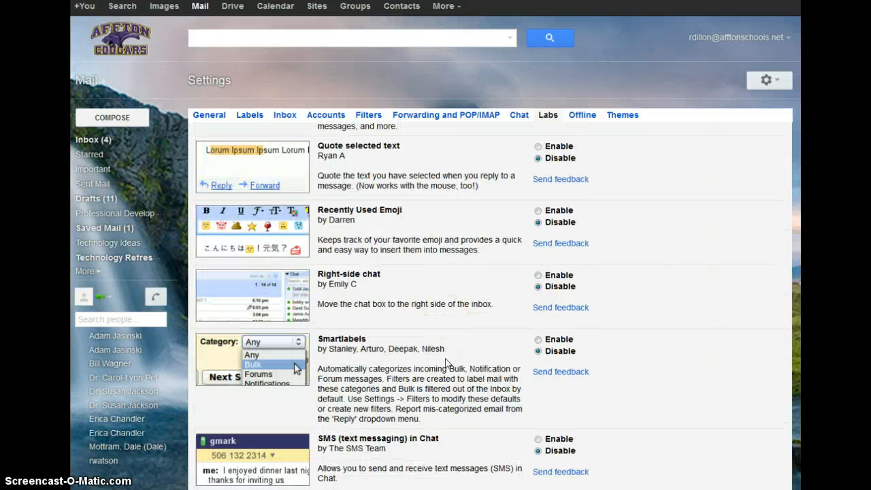
{"action": "scroll", "coordinate": [446, 363], "scroll_direction": "down", "scroll_amount": 3}
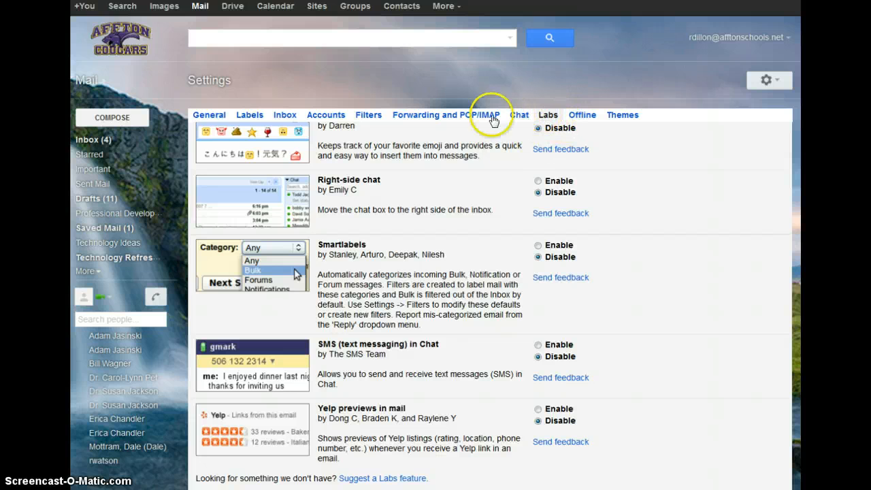
- Archive the Powerschool E-mail conversation, undo the archive, and select it again
{"action": "left_click", "coordinate": [212, 116]}
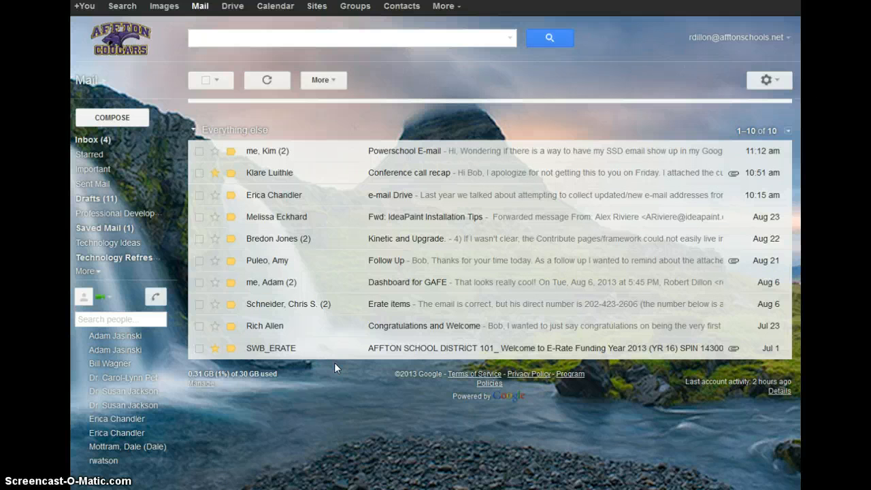
{"action": "left_click", "coordinate": [200, 154]}
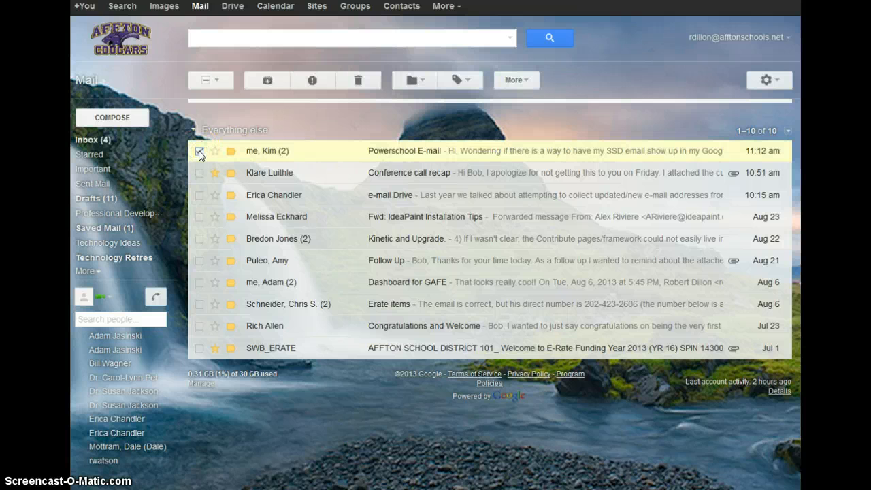
{"action": "left_click", "coordinate": [267, 81]}
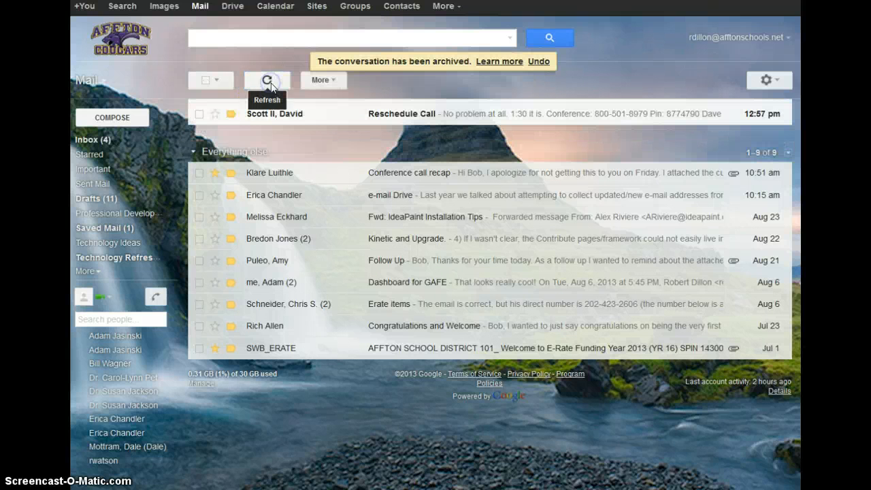
{"action": "left_click", "coordinate": [539, 62]}
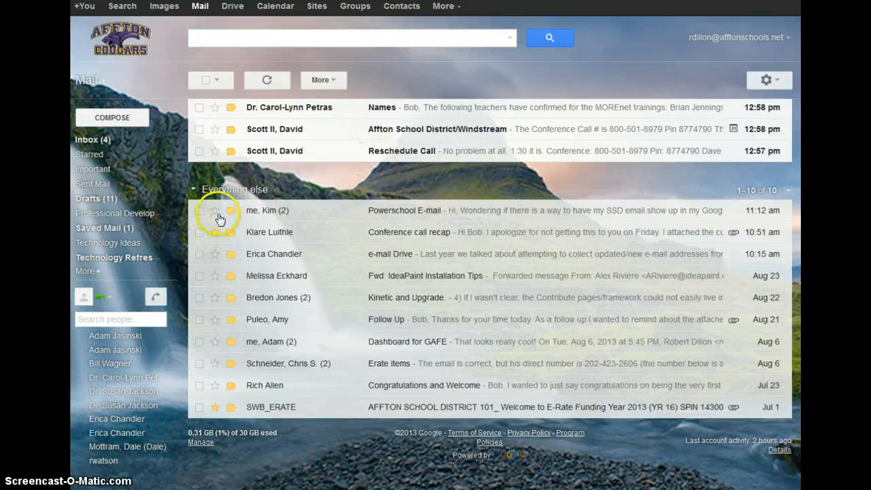
{"action": "scroll", "coordinate": [212, 204], "scroll_direction": "down", "scroll_amount": 1}
{"action": "left_click", "coordinate": [197, 153]}
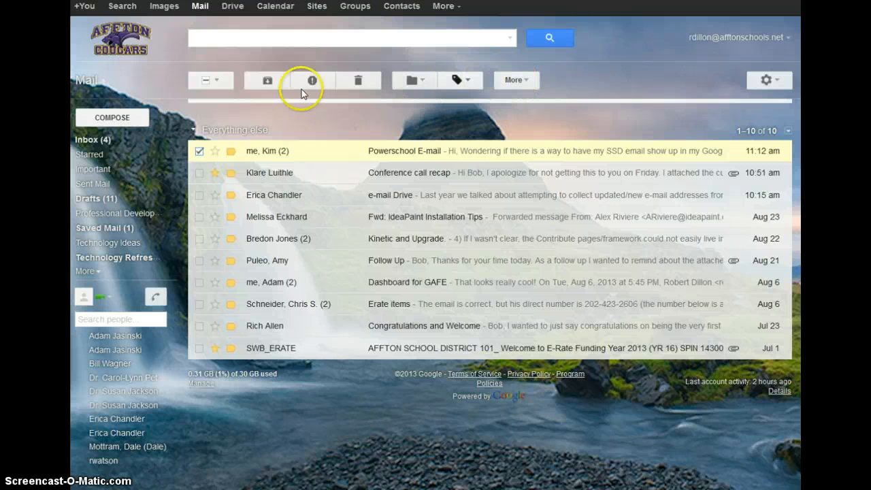
{"action": "left_click", "coordinate": [225, 81]}
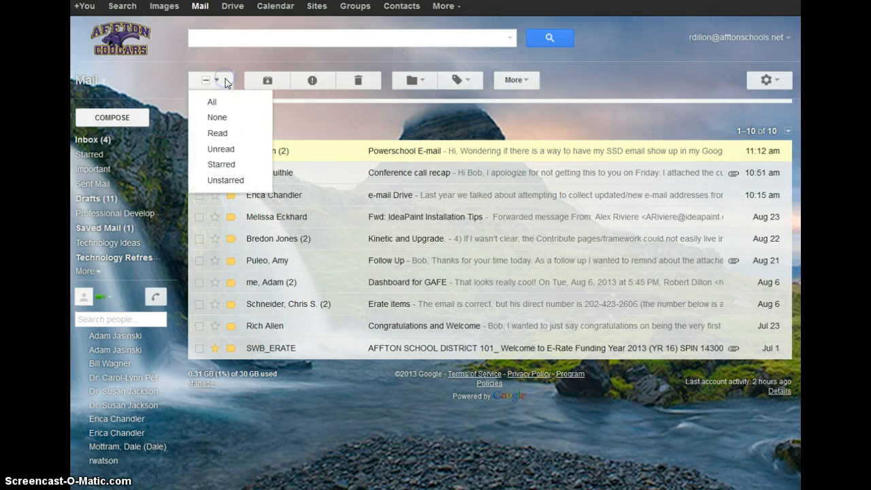
{"action": "left_click", "coordinate": [230, 101]}
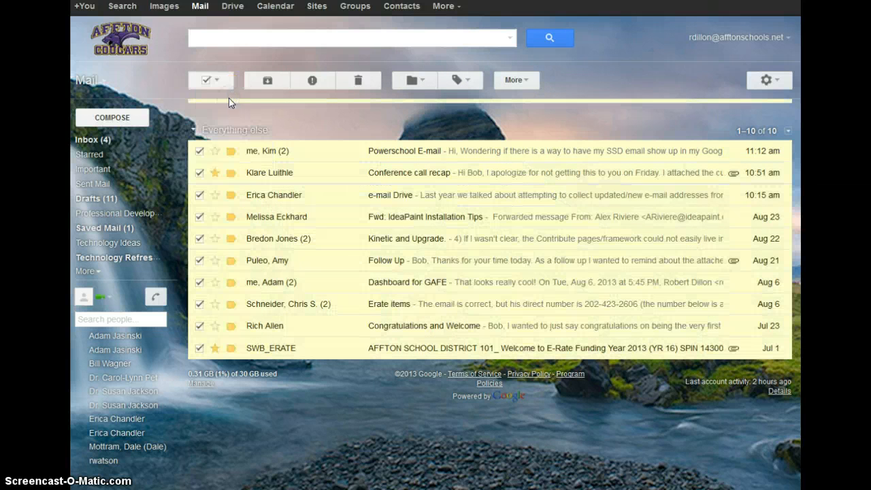
{"action": "left_click", "coordinate": [224, 81]}
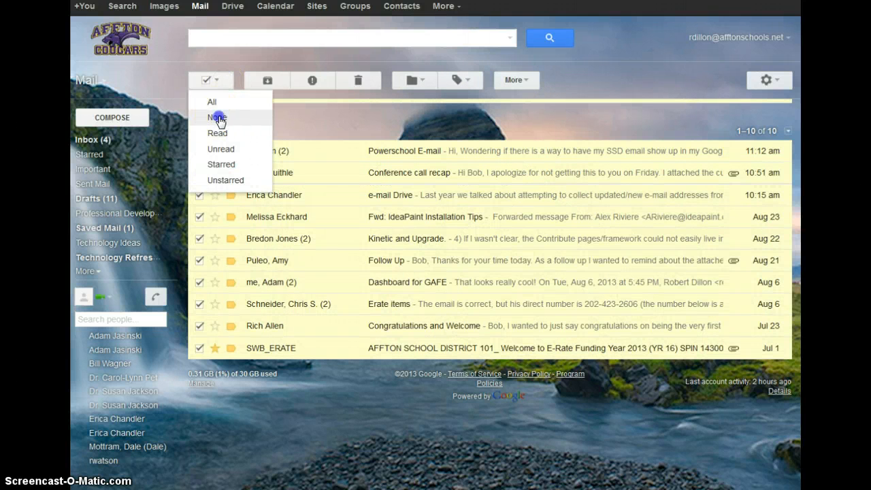
{"action": "left_click", "coordinate": [218, 117]}
{"action": "left_click", "coordinate": [221, 85]}
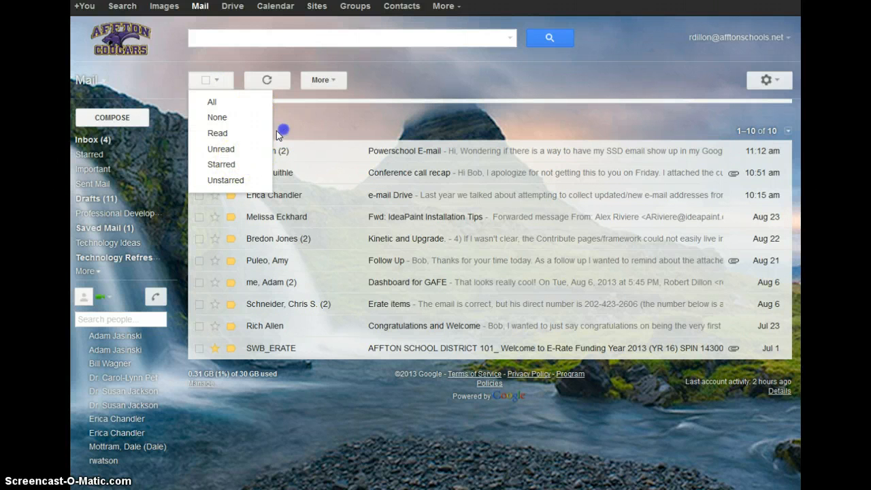
{"action": "left_click", "coordinate": [198, 150]}
{"action": "left_click", "coordinate": [224, 80]}
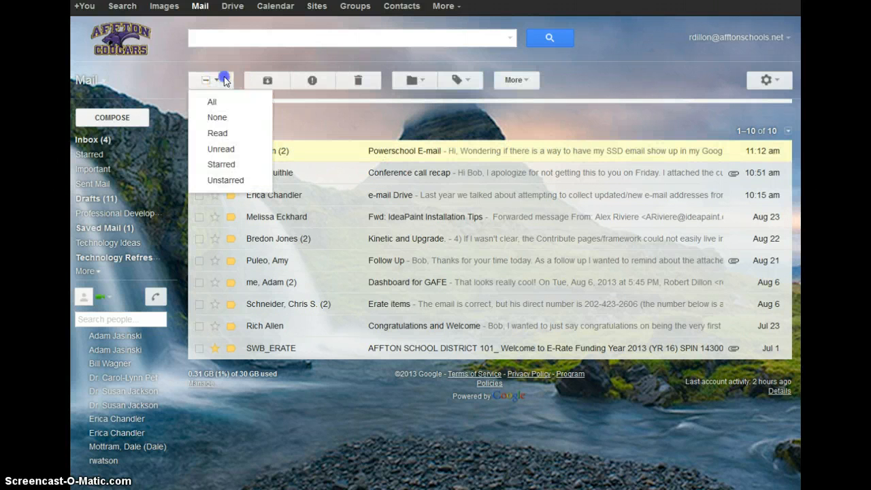
{"action": "left_click", "coordinate": [232, 164]}
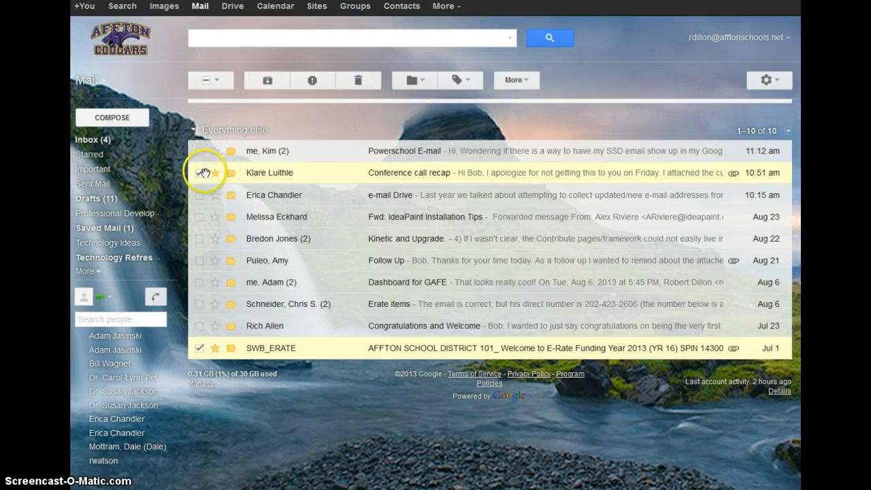
{"action": "left_click", "coordinate": [199, 172]}
{"action": "left_click", "coordinate": [199, 348]}
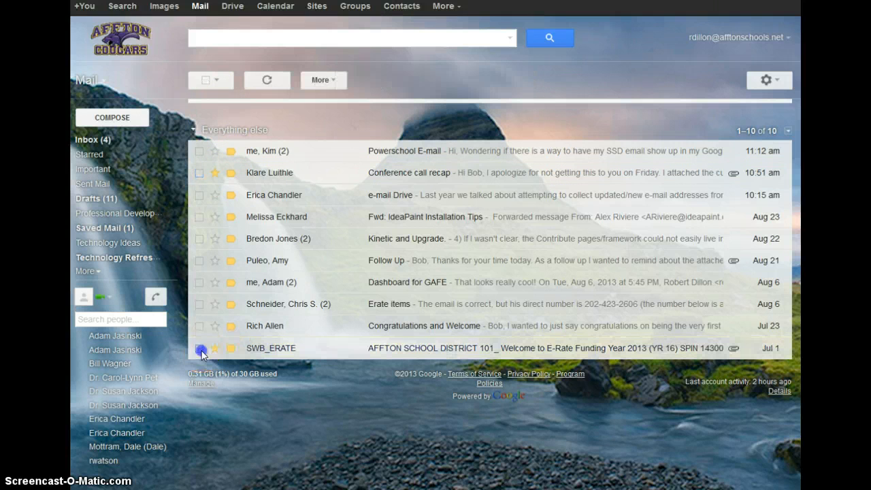
{"action": "left_click", "coordinate": [200, 173]}
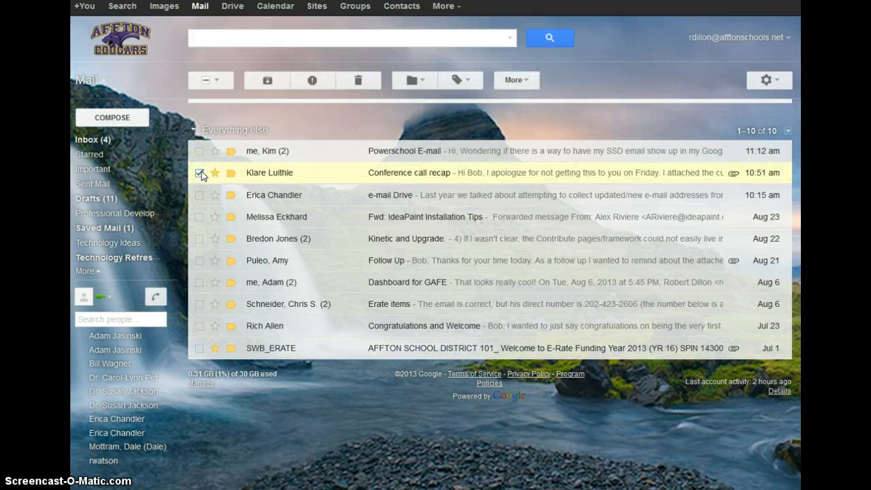
{"action": "left_click", "coordinate": [200, 152]}
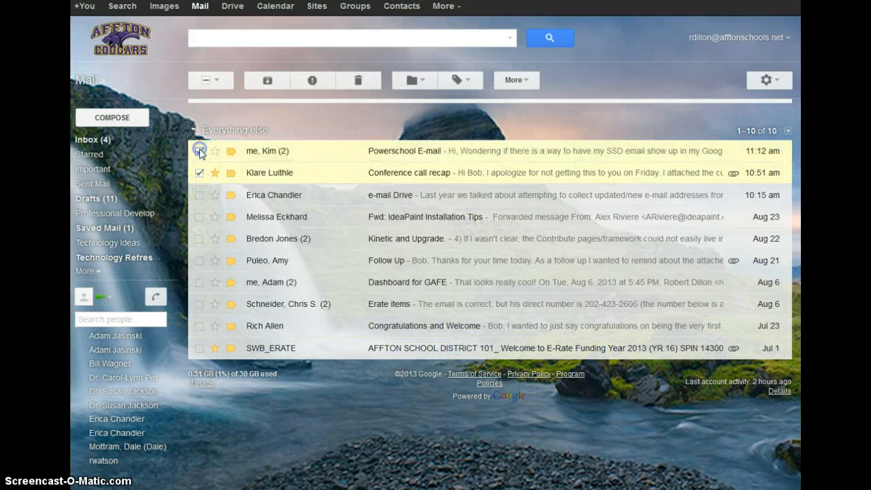
{"action": "left_click", "coordinate": [199, 172]}
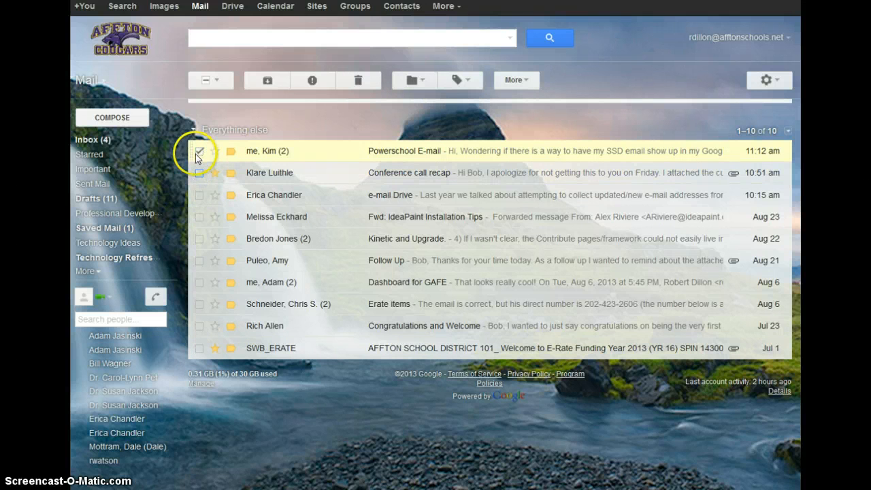
{"action": "left_click_drag", "start_coordinate": [190, 151], "coordinate": [100, 213]}
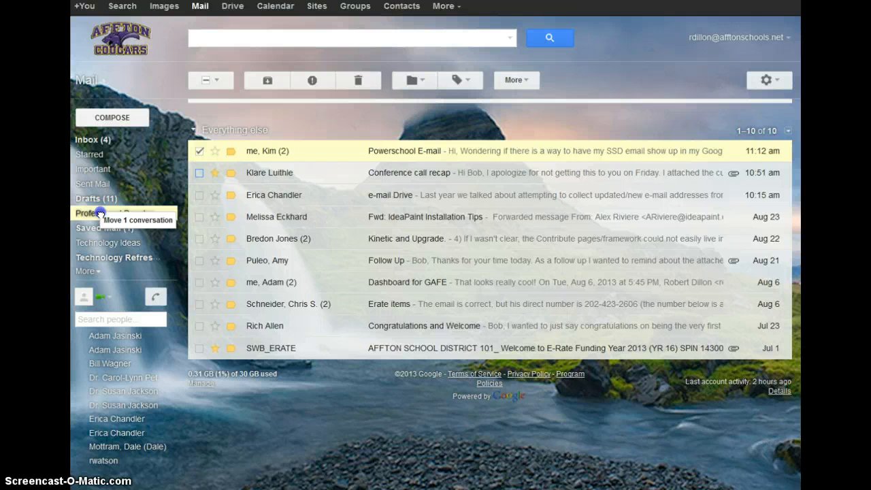
{"action": "left_click_drag", "start_coordinate": [100, 213], "coordinate": [205, 148]}
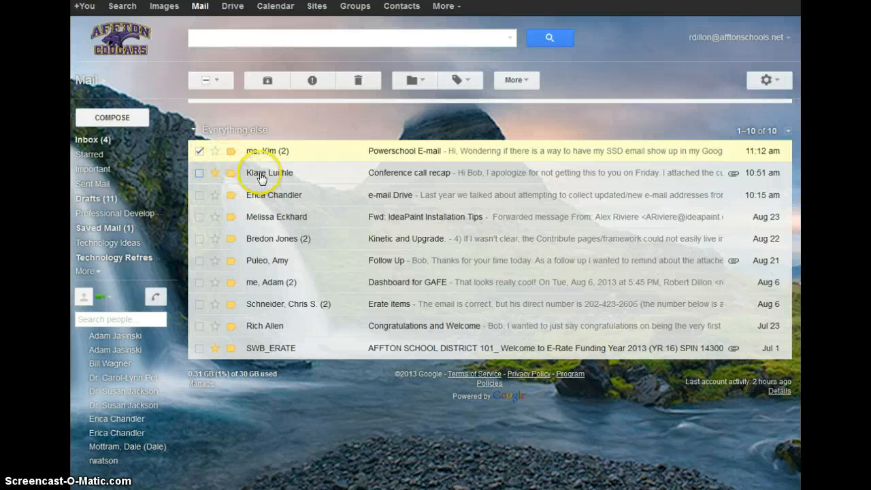
{"action": "mouse_move", "coordinate": [261, 178]}
{"action": "left_click", "coordinate": [258, 173]}
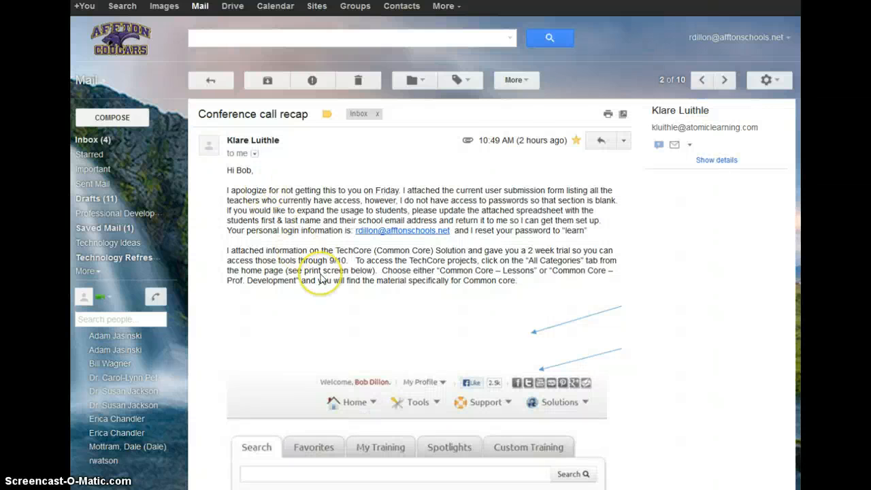
{"action": "scroll", "coordinate": [322, 279], "scroll_direction": "down", "scroll_amount": 1}
{"action": "scroll", "coordinate": [320, 279], "scroll_direction": "up", "scroll_amount": 1}
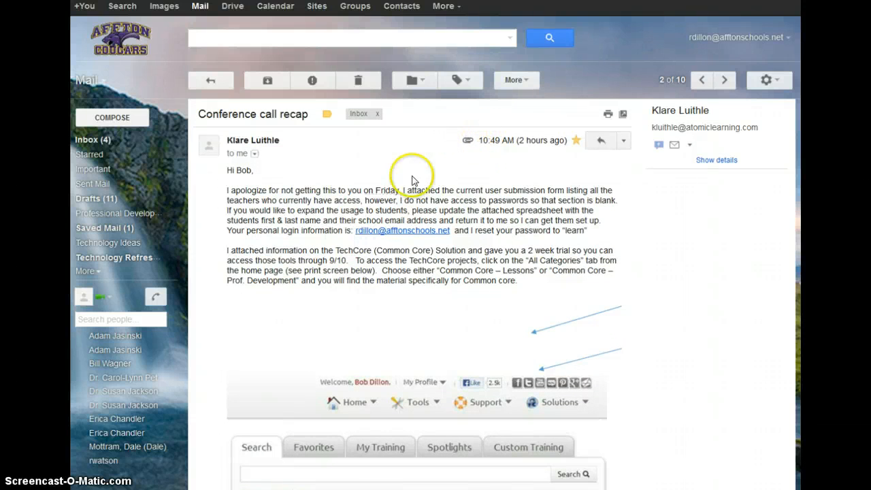
{"action": "scroll", "coordinate": [379, 265], "scroll_direction": "down", "scroll_amount": 10}
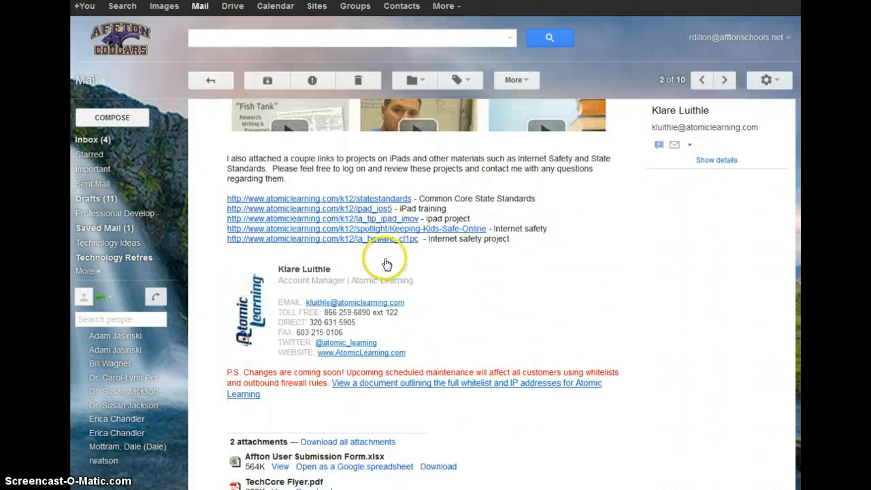
{"action": "scroll", "coordinate": [385, 260], "scroll_direction": "down", "scroll_amount": 1}
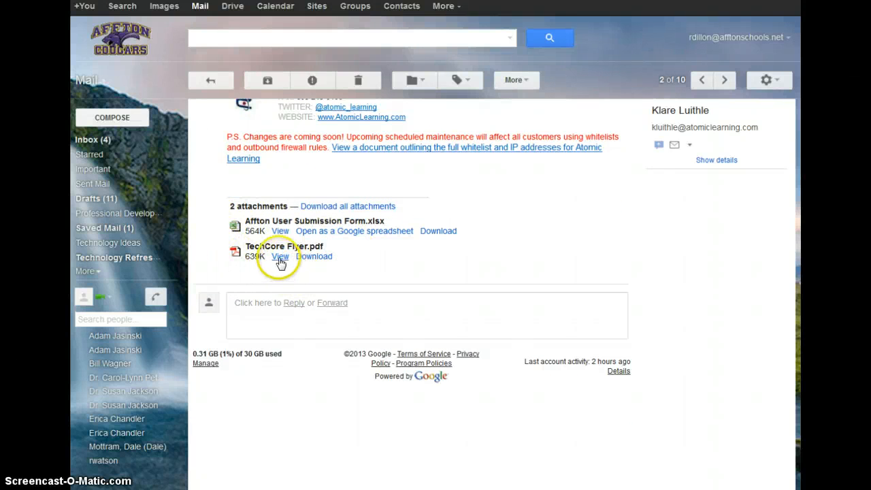
{"action": "left_click", "coordinate": [333, 234]}
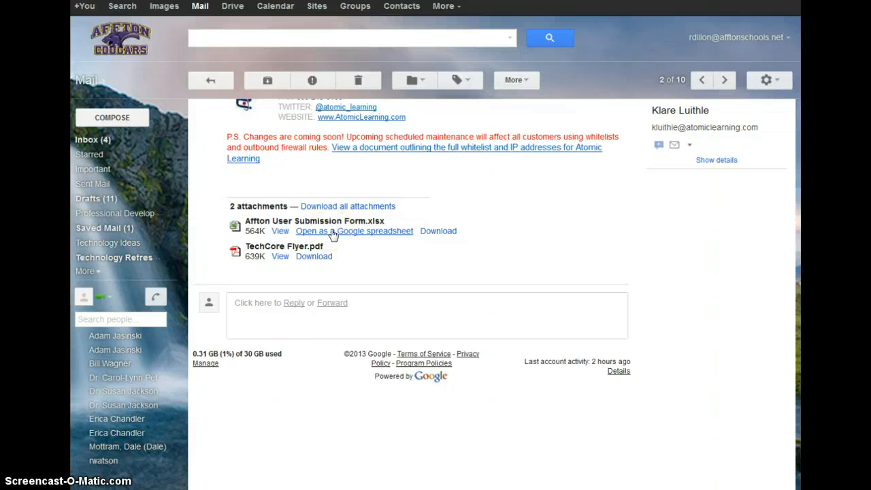
{"action": "left_click", "coordinate": [348, 256]}
{"action": "scroll", "coordinate": [348, 254], "scroll_direction": "up", "scroll_amount": 3}
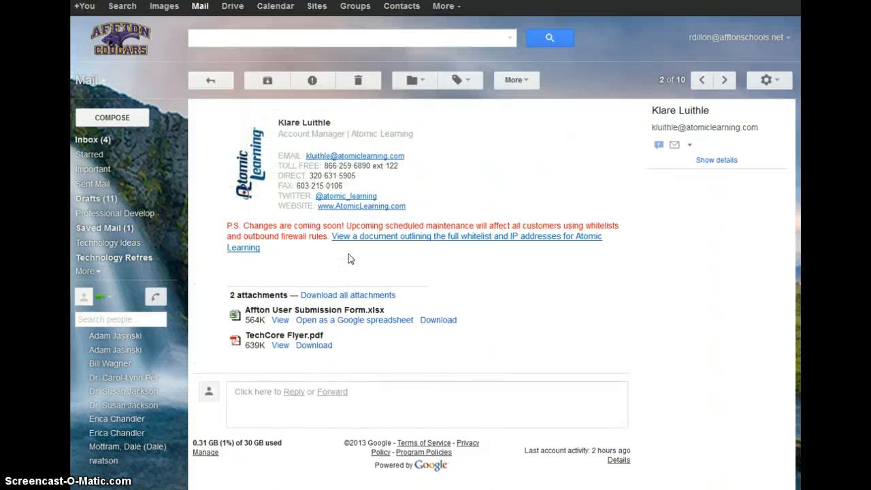
{"action": "scroll", "coordinate": [348, 254], "scroll_direction": "up", "scroll_amount": 3}
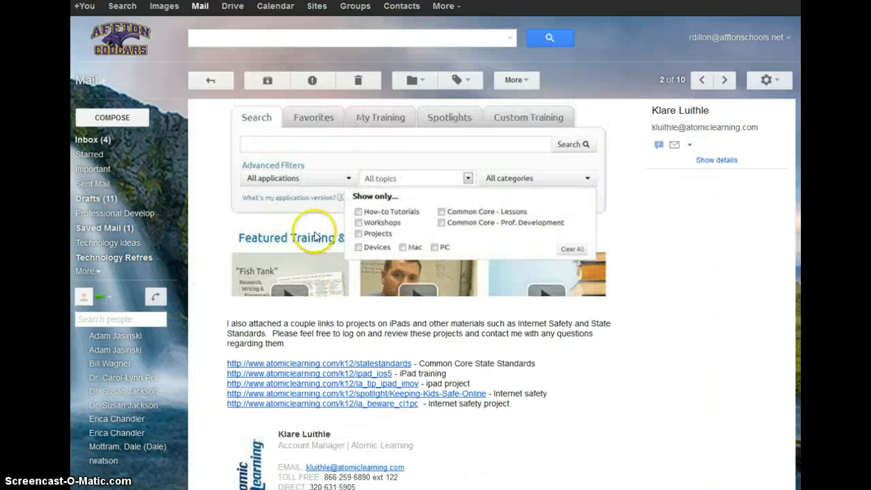
{"action": "left_click", "coordinate": [96, 140]}
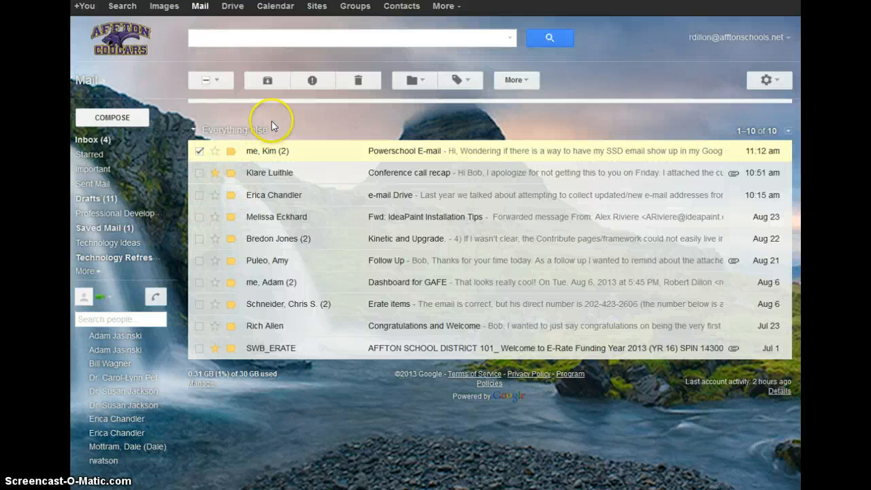